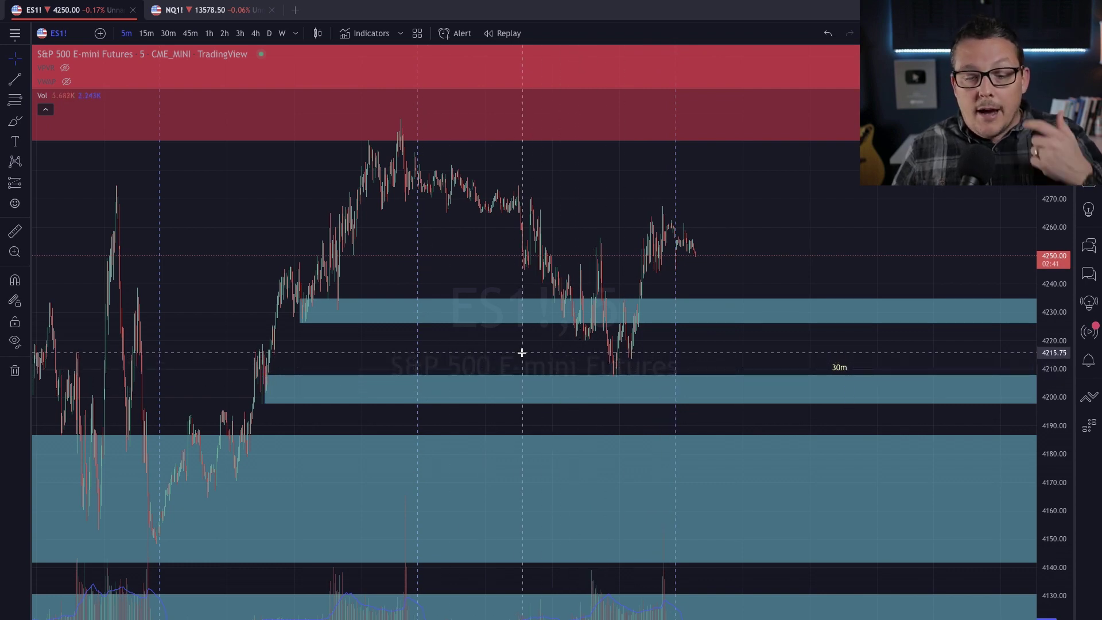
Step: Switch the ES1! chart to the 30-minute timeframe and examine the candles where the demand zone labelled 30m begins
{"action": "scroll", "coordinate": [511, 379], "scroll_direction": "up", "scroll_amount": 5}
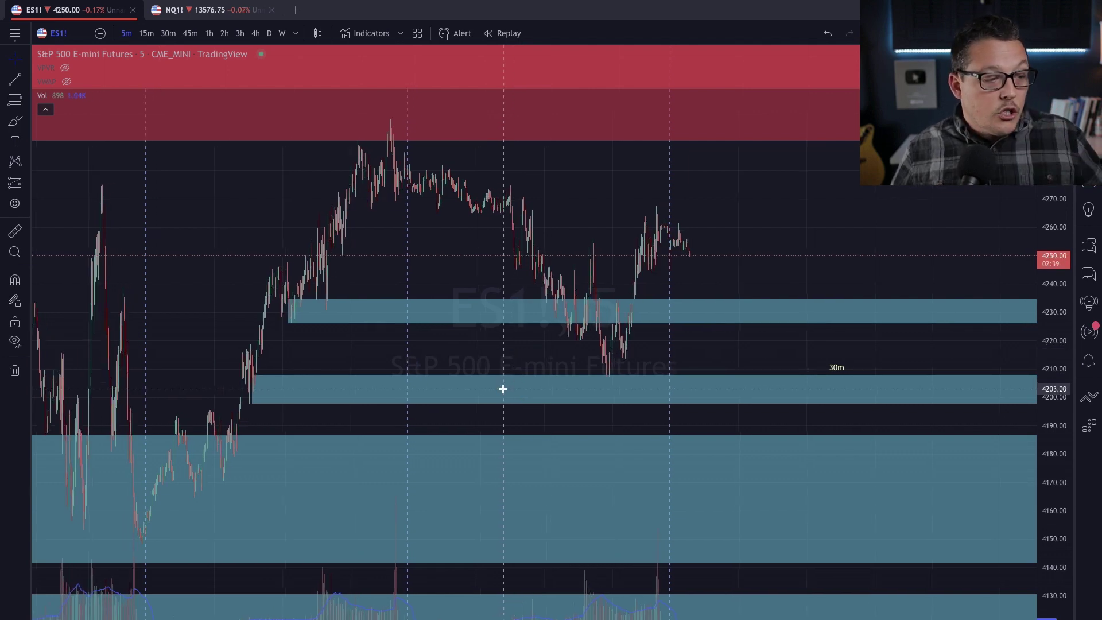
{"action": "scroll", "coordinate": [516, 390], "scroll_direction": "down", "scroll_amount": 1}
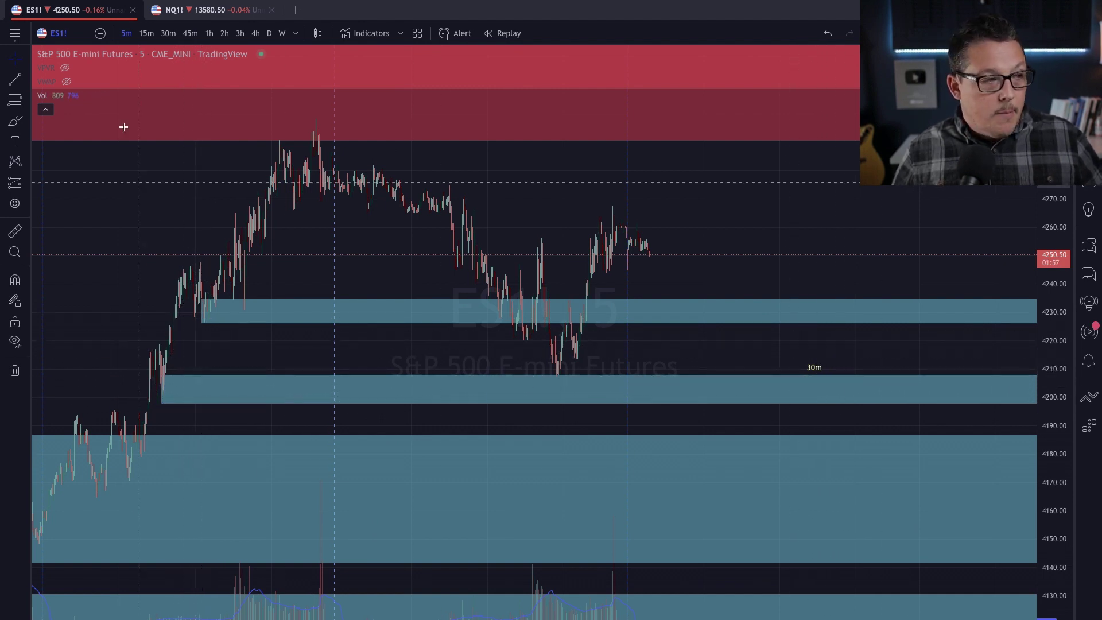
{"action": "left_click", "coordinate": [169, 33]}
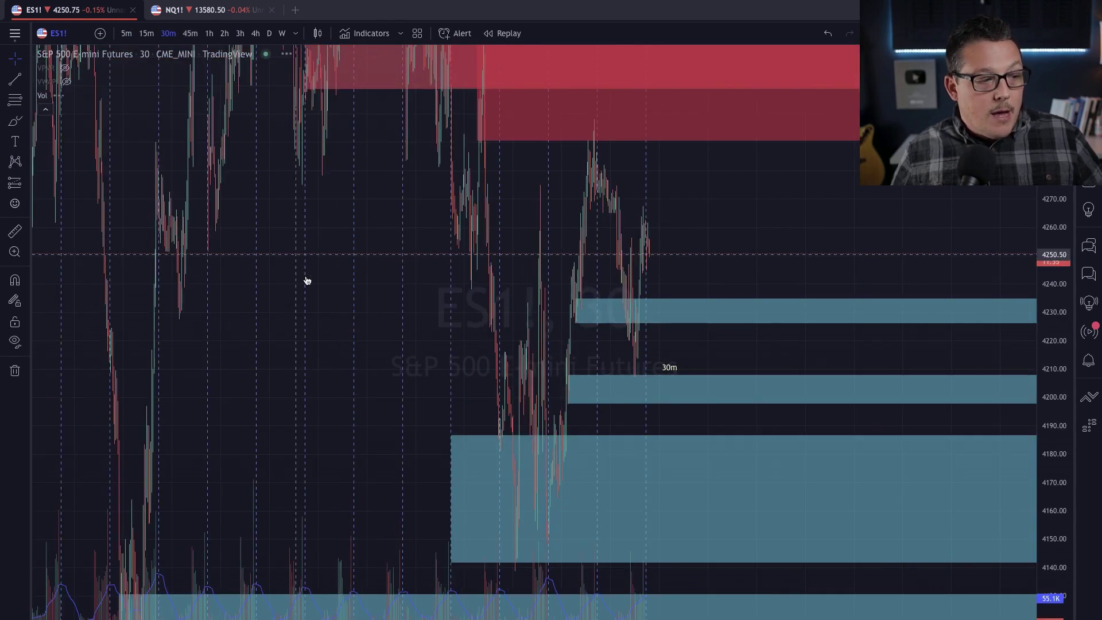
{"action": "scroll", "coordinate": [469, 365], "scroll_direction": "up", "scroll_amount": 5}
{"action": "left_click_drag", "start_coordinate": [472, 362], "coordinate": [695, 304]}
{"action": "left_click_drag", "start_coordinate": [342, 317], "coordinate": [438, 262]}
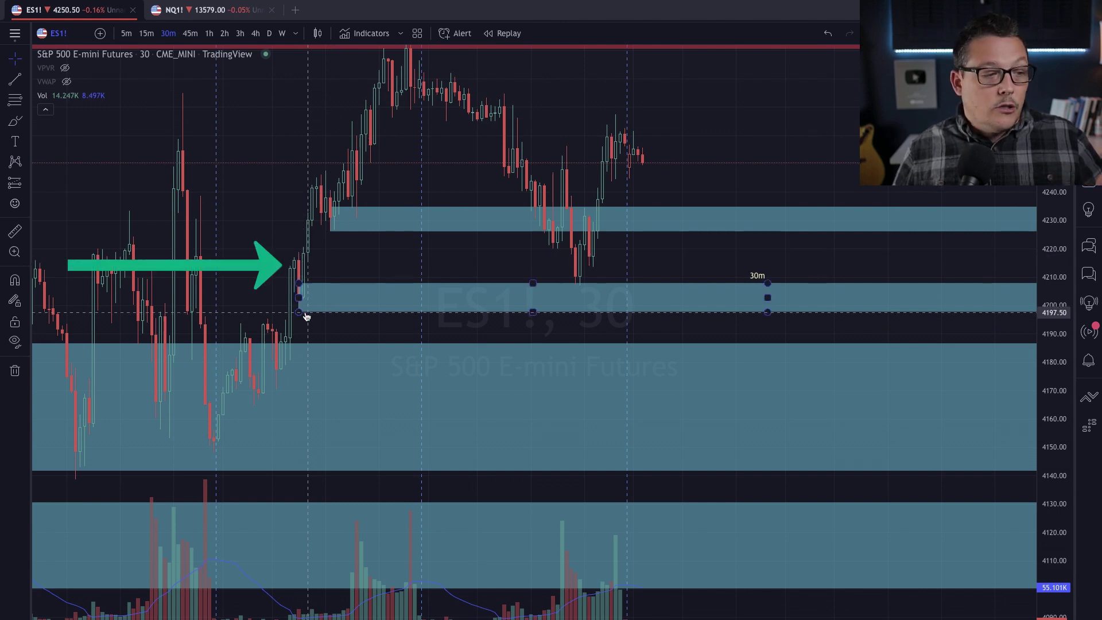
Step: View the chart on the 15-minute and 5-minute timeframes, examining the price retest of the demand zone around 4230
{"action": "left_click", "coordinate": [146, 34]}
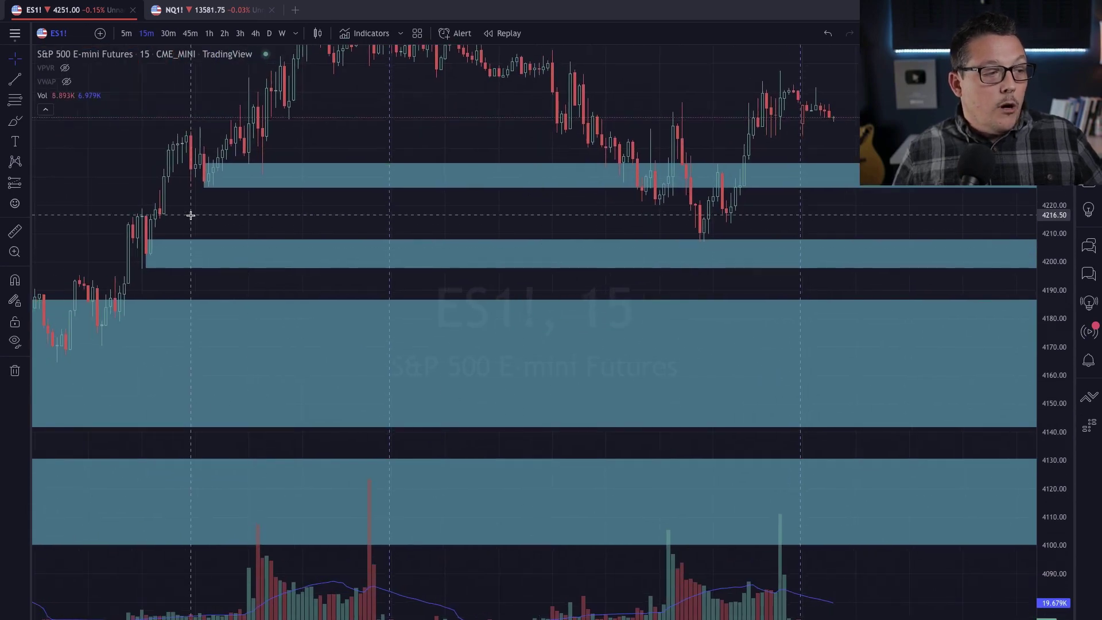
{"action": "left_click", "coordinate": [126, 33]}
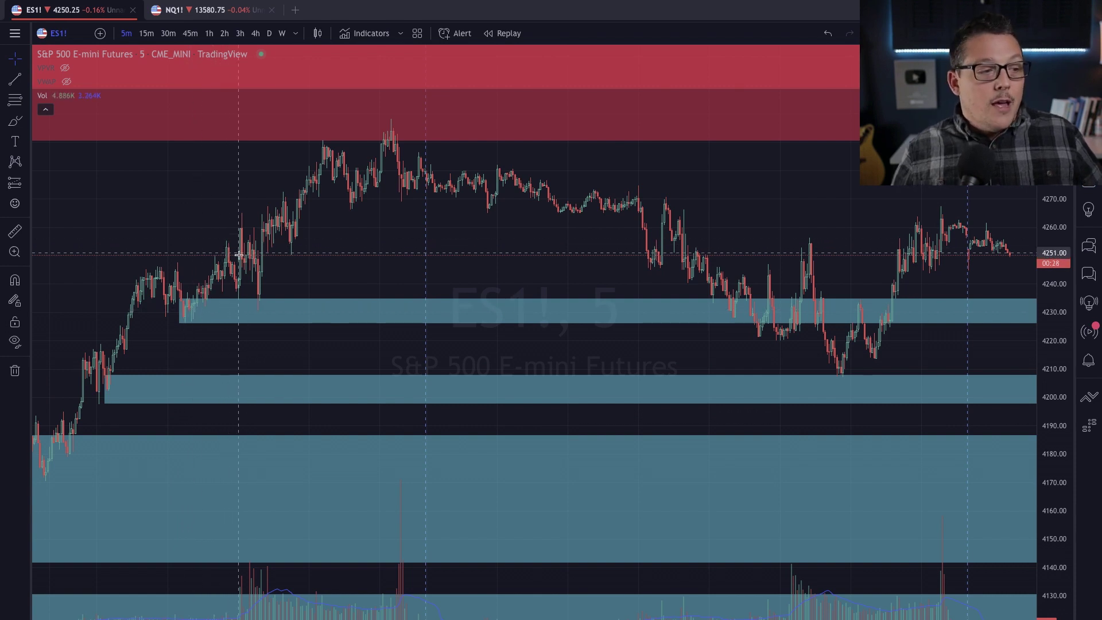
{"action": "left_click", "coordinate": [257, 300]}
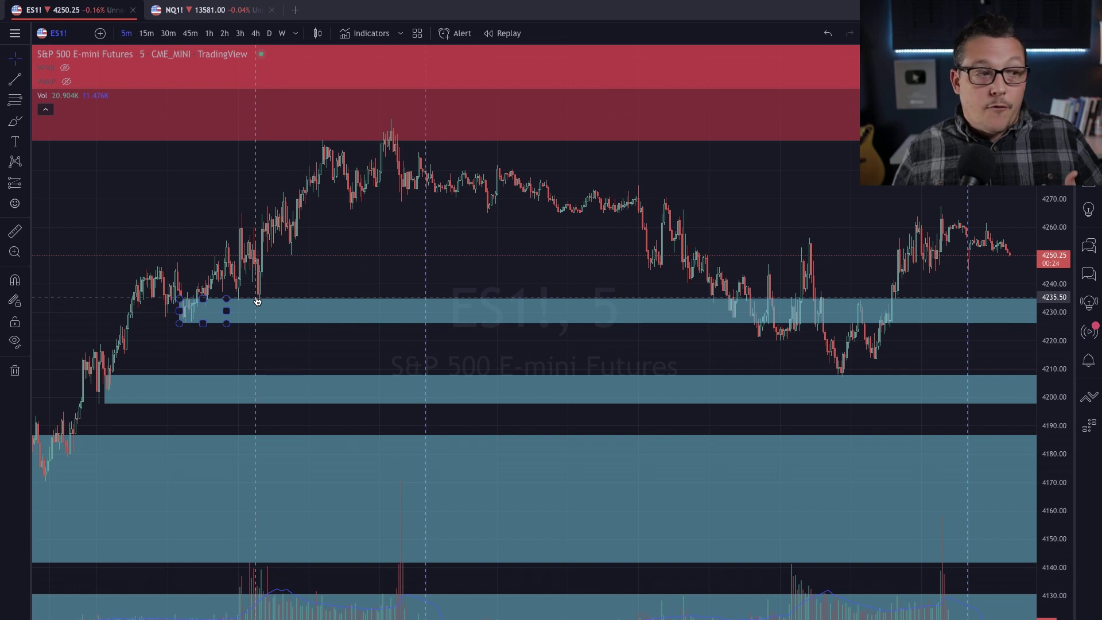
{"action": "scroll", "coordinate": [261, 298], "scroll_direction": "up", "scroll_amount": 1}
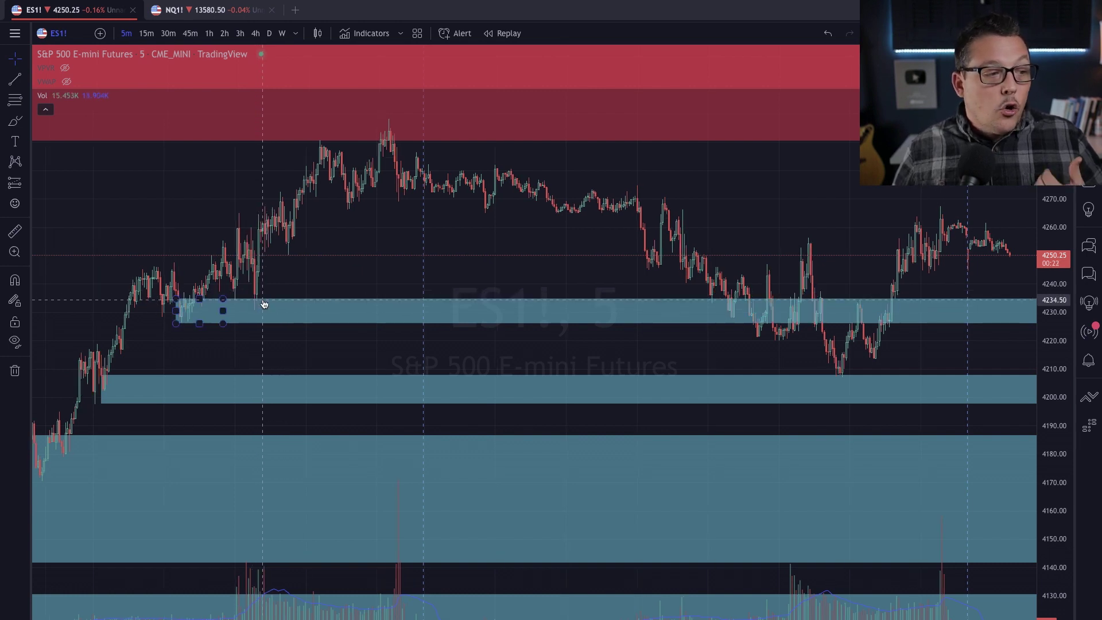
{"action": "left_click", "coordinate": [261, 289]}
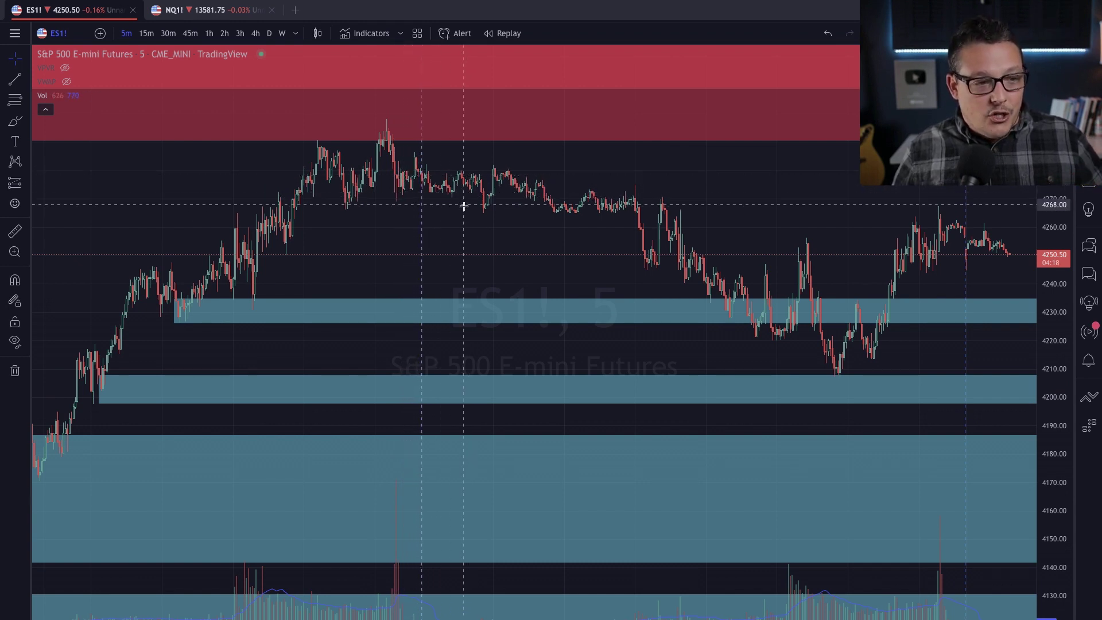
Step: Examine the 5-minute price decline from the red supply zone down into the demand zone around 4230
{"action": "left_click_drag", "start_coordinate": [463, 214], "coordinate": [395, 213]}
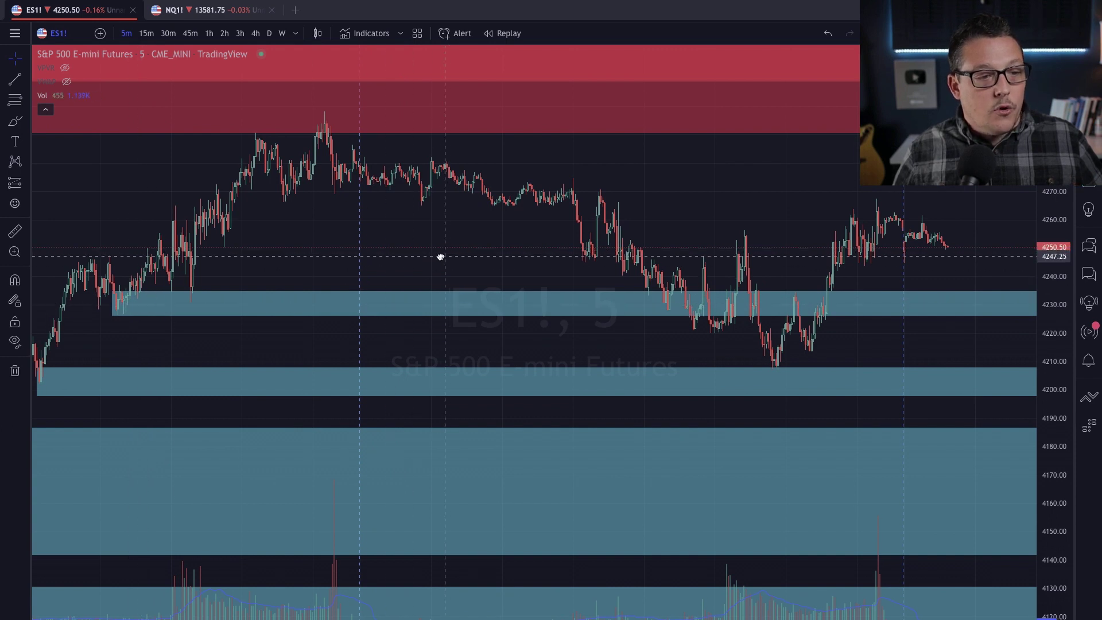
{"action": "left_click_drag", "start_coordinate": [436, 253], "coordinate": [219, 268]}
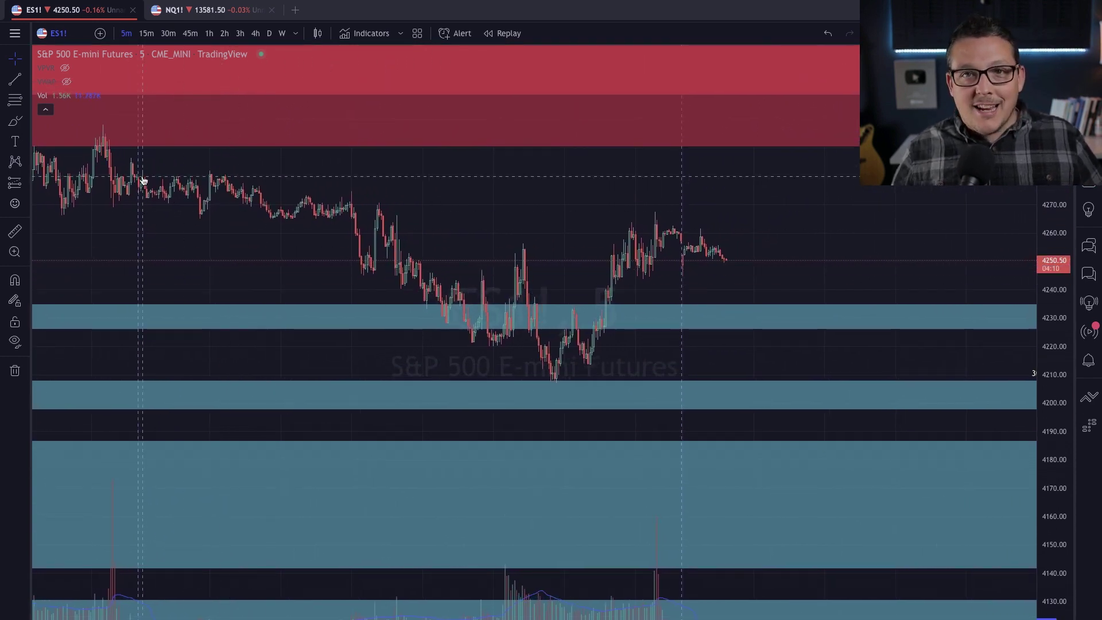
{"action": "scroll", "coordinate": [559, 295], "scroll_direction": "up", "scroll_amount": 2}
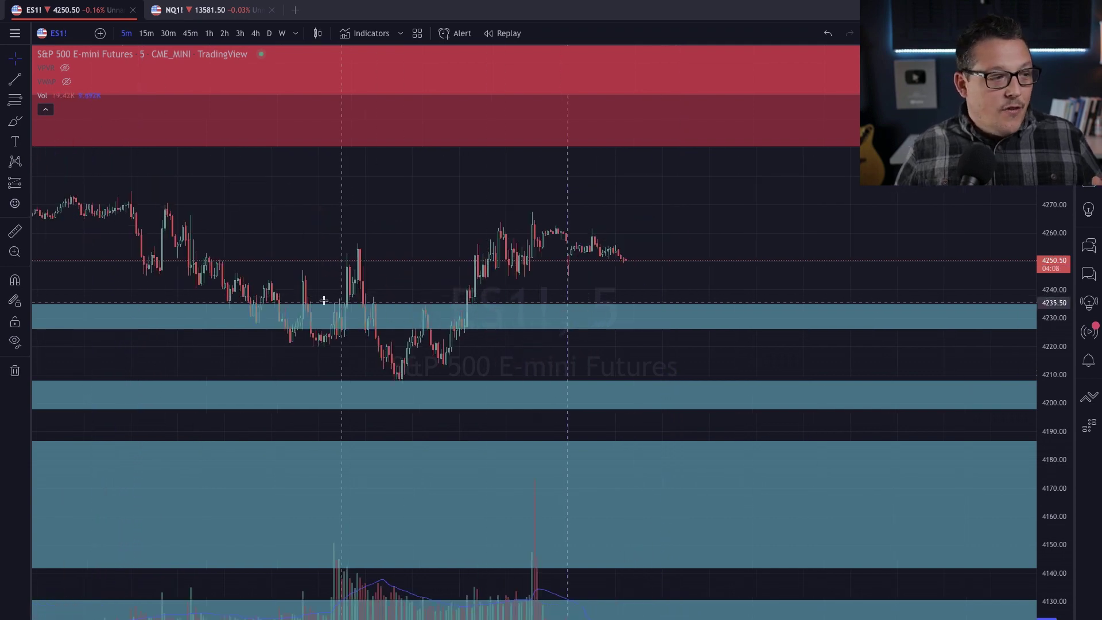
{"action": "left_click_drag", "start_coordinate": [320, 300], "coordinate": [589, 203]}
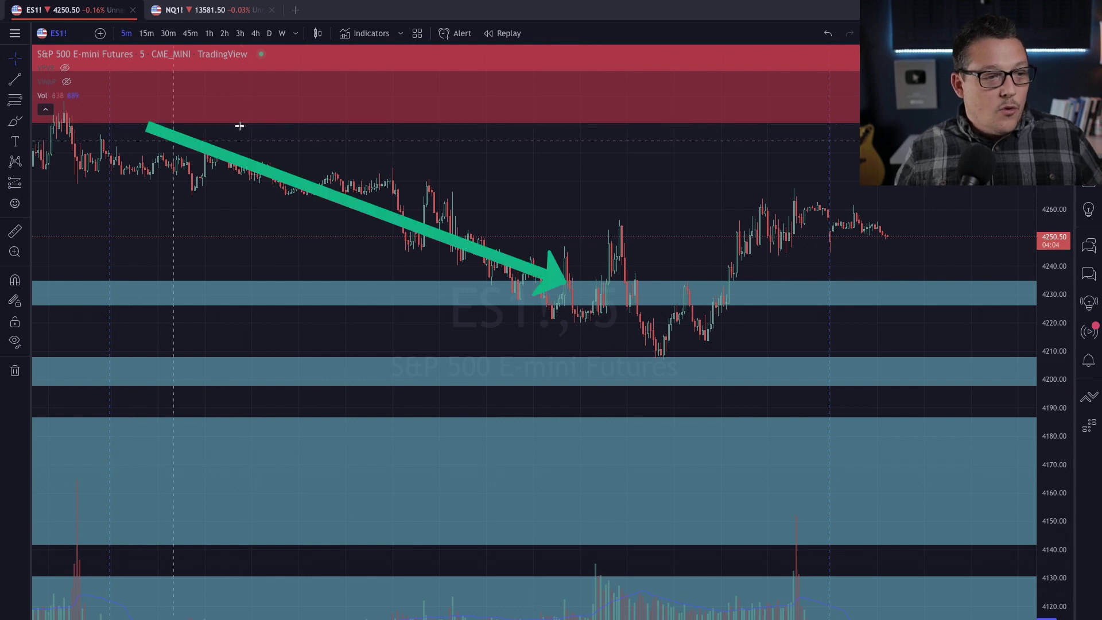
{"action": "scroll", "coordinate": [536, 206], "scroll_direction": "down", "scroll_amount": 5}
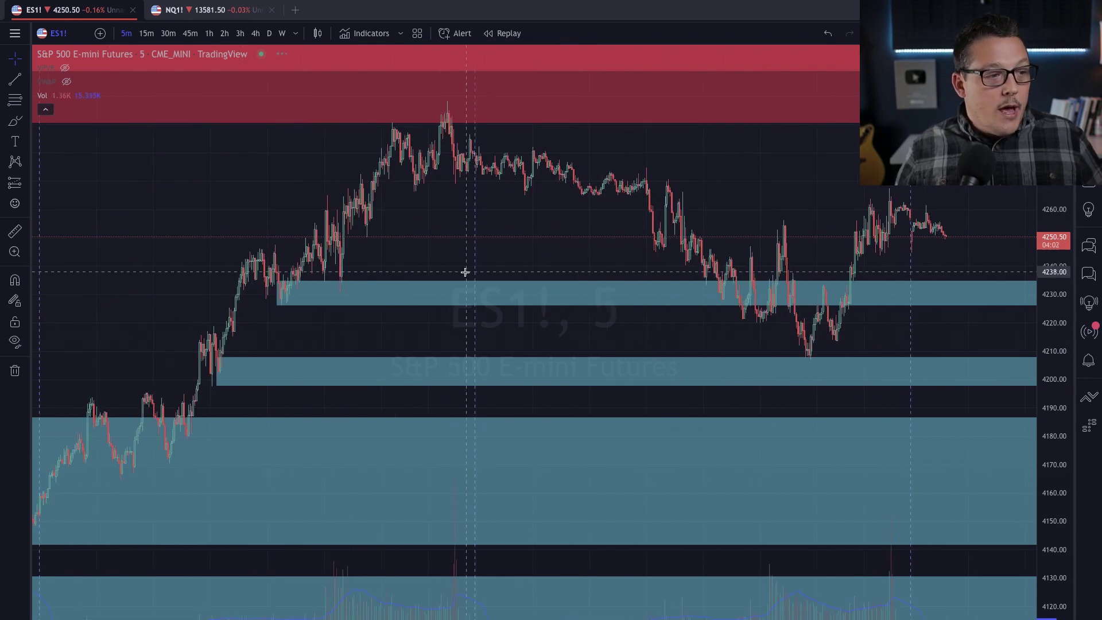
{"action": "left_click", "coordinate": [270, 293]}
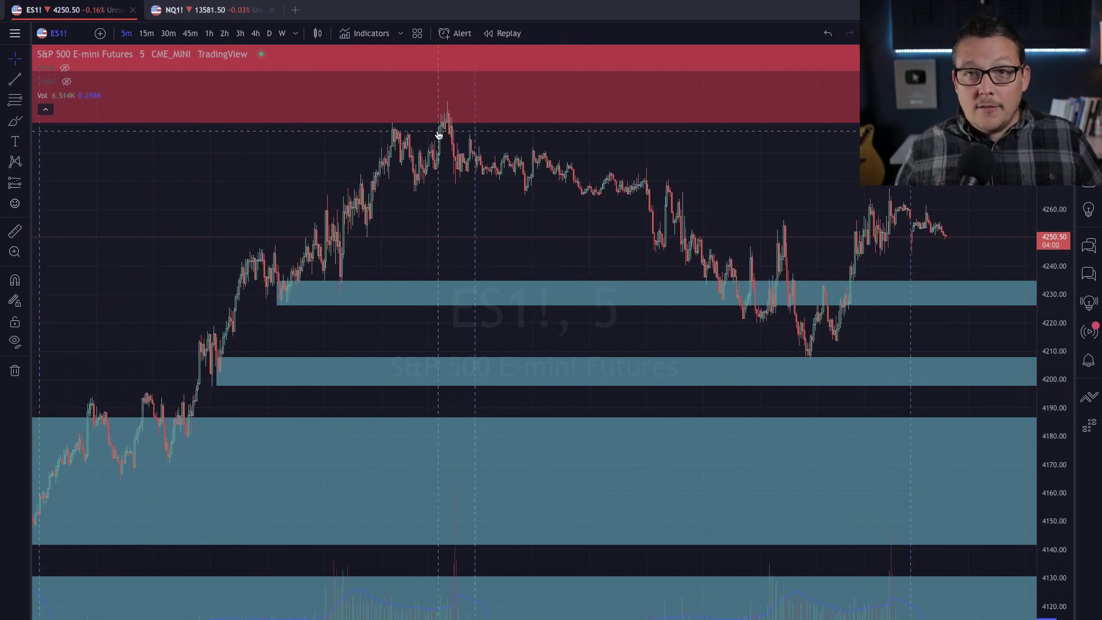
{"action": "scroll", "coordinate": [440, 138], "scroll_direction": "up", "scroll_amount": 4}
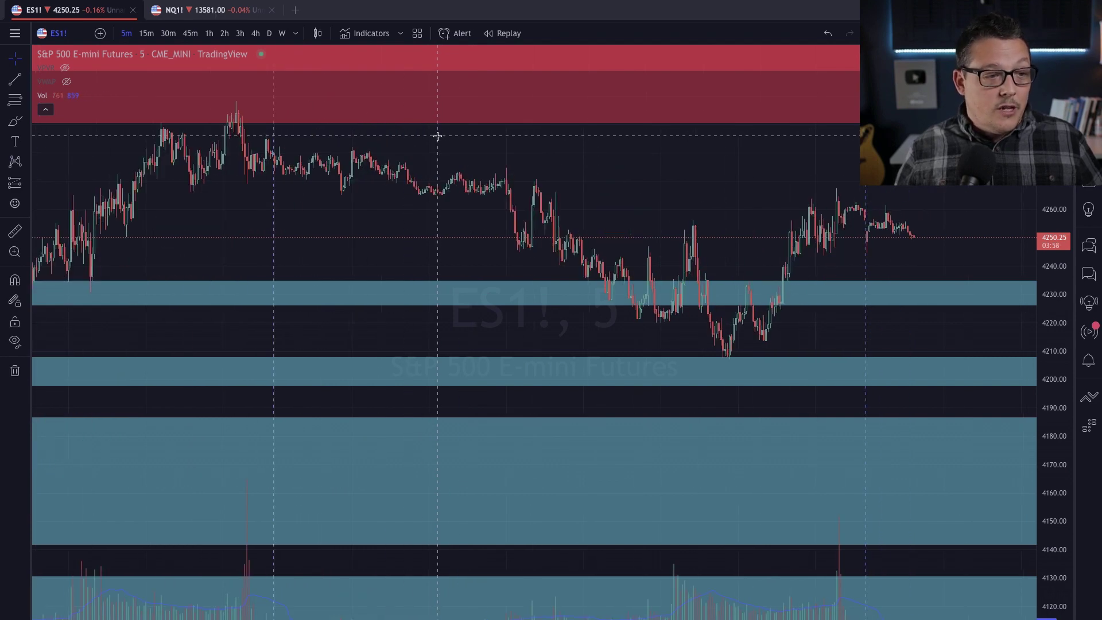
{"action": "scroll", "coordinate": [223, 144], "scroll_direction": "up", "scroll_amount": 2}
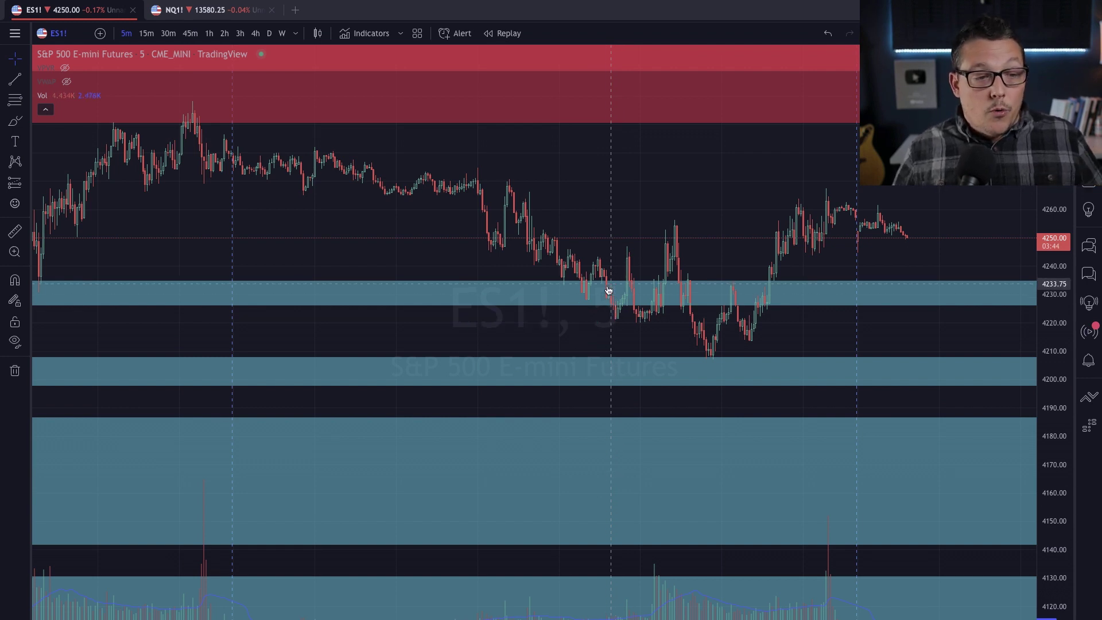
{"action": "scroll", "coordinate": [219, 327], "scroll_direction": "down", "scroll_amount": 2}
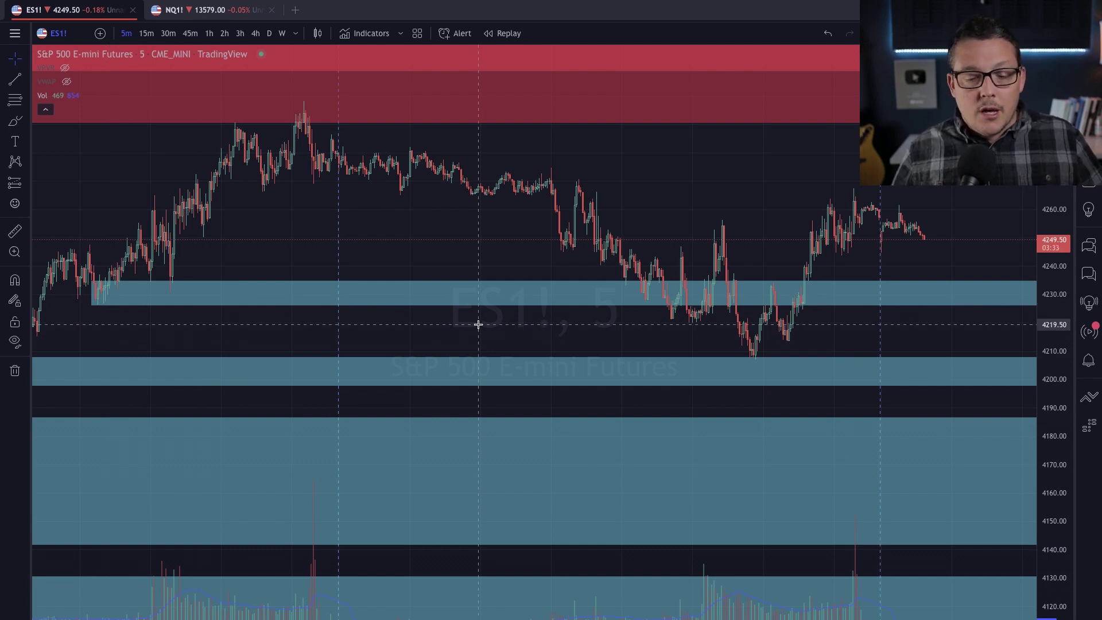
{"action": "scroll", "coordinate": [551, 325], "scroll_direction": "up", "scroll_amount": 1}
{"action": "scroll", "coordinate": [550, 325], "scroll_direction": "up", "scroll_amount": 3}
{"action": "scroll", "coordinate": [546, 323], "scroll_direction": "up", "scroll_amount": 1}
{"action": "scroll", "coordinate": [546, 323], "scroll_direction": "up", "scroll_amount": 1}
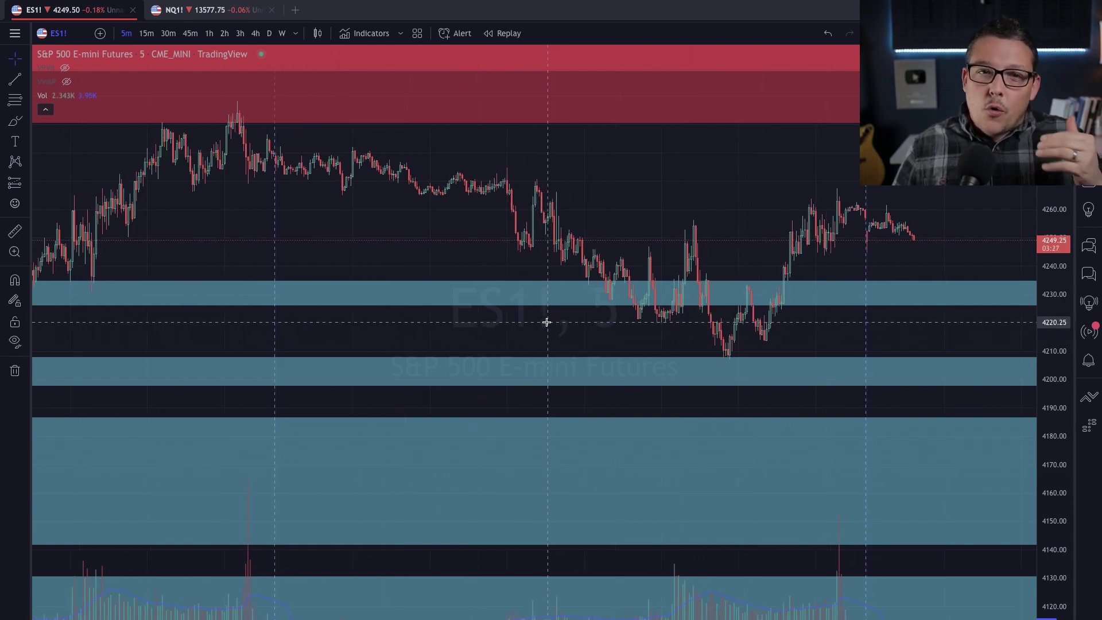
{"action": "scroll", "coordinate": [548, 322], "scroll_direction": "up", "scroll_amount": 2}
{"action": "scroll", "coordinate": [551, 322], "scroll_direction": "up", "scroll_amount": 1}
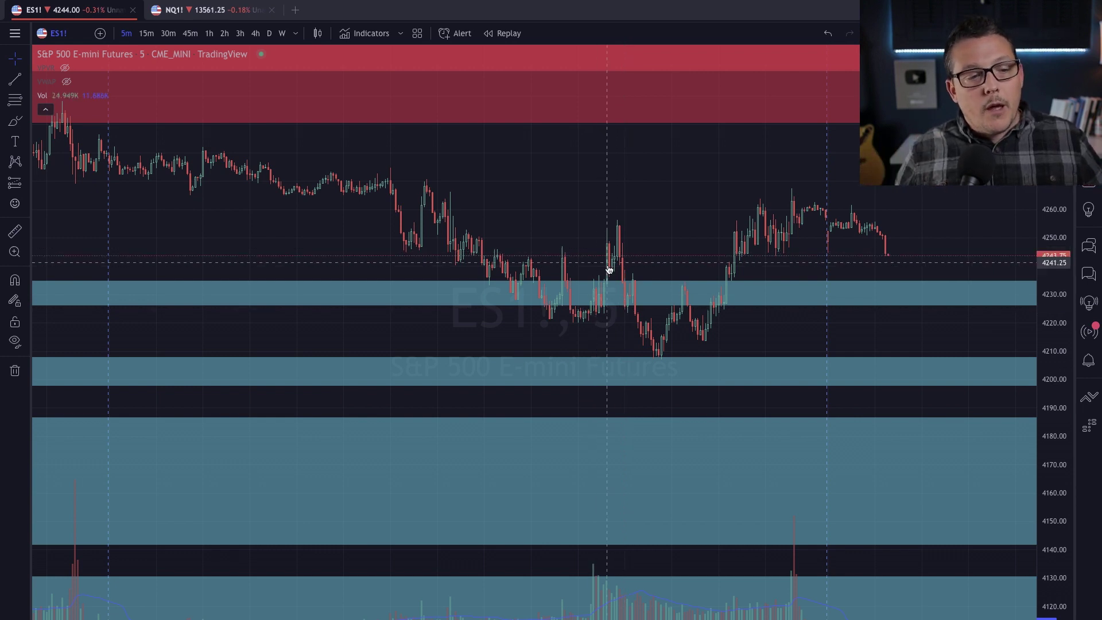
Step: Examine the origin of the demand zone around 4200 and how recent 5-minute candles react at its upper edge
{"action": "scroll", "coordinate": [574, 363], "scroll_direction": "down", "scroll_amount": 3}
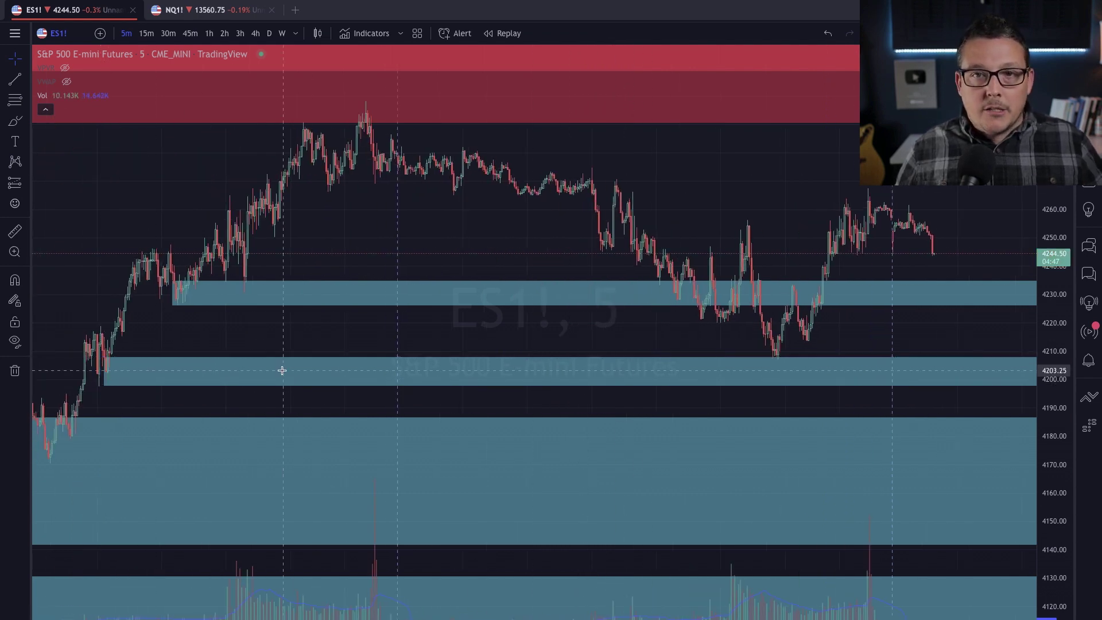
{"action": "left_click", "coordinate": [108, 369]}
{"action": "scroll", "coordinate": [207, 401], "scroll_direction": "up", "scroll_amount": 2}
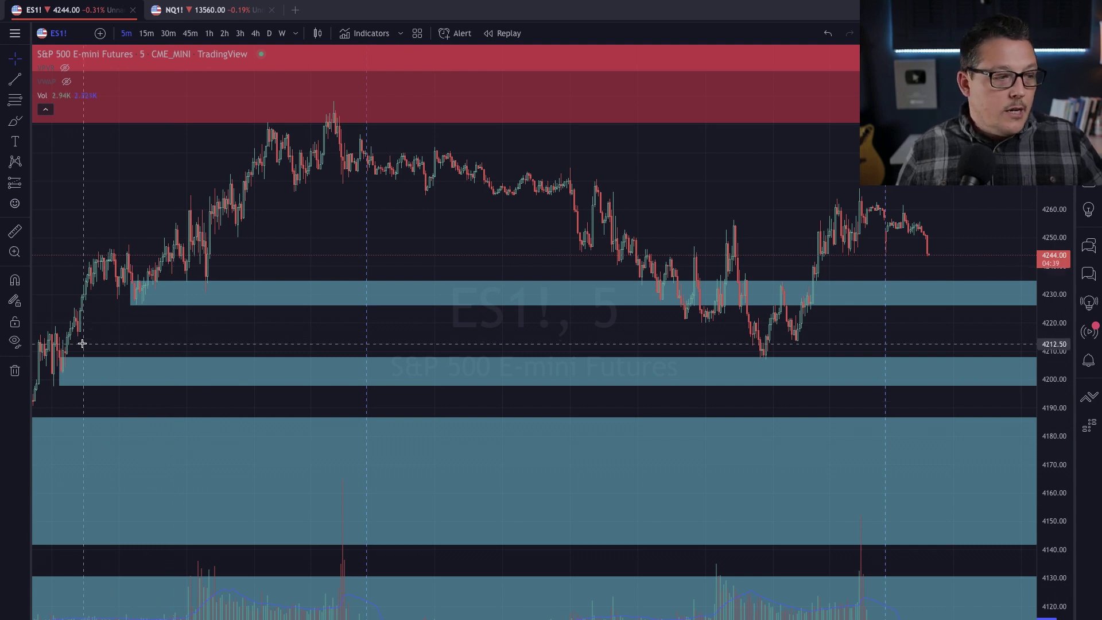
{"action": "scroll", "coordinate": [522, 330], "scroll_direction": "up", "scroll_amount": 3}
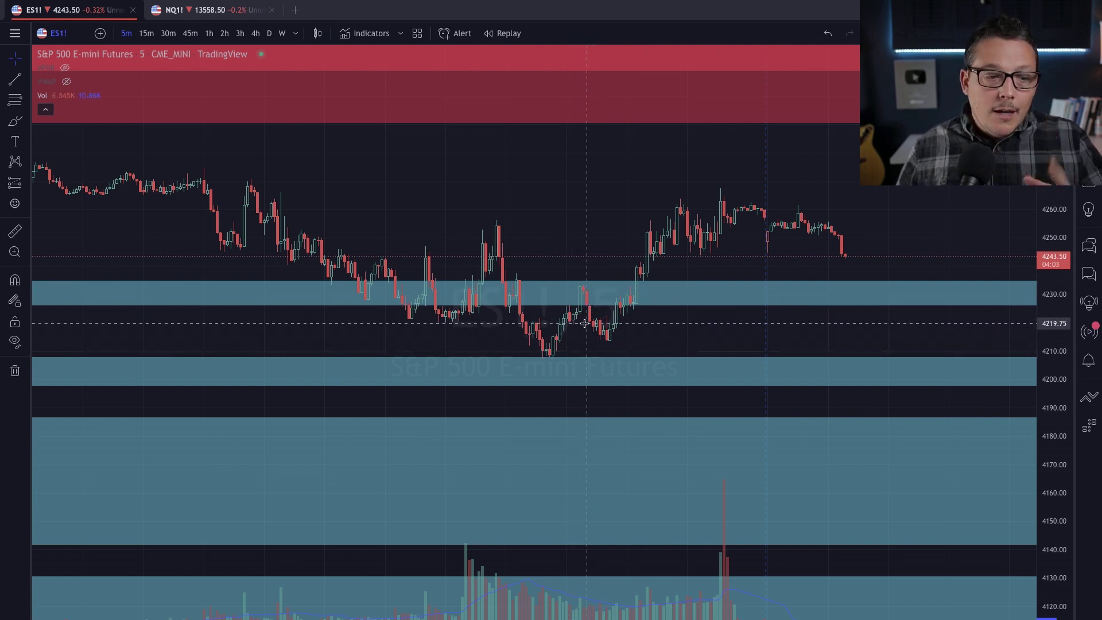
{"action": "left_click", "coordinate": [608, 360]}
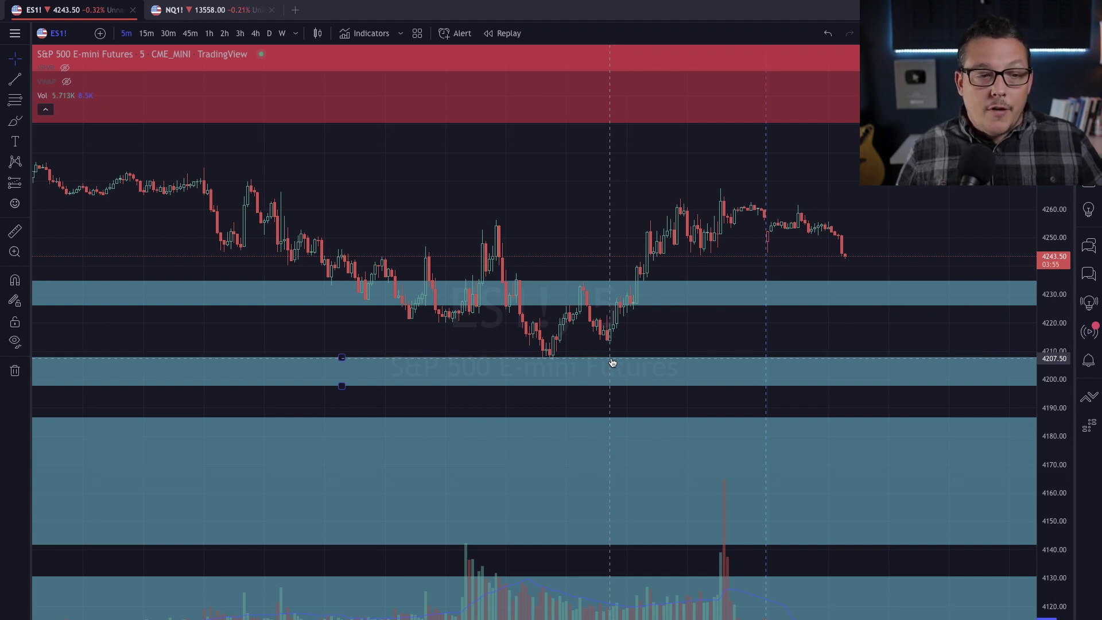
{"action": "left_click", "coordinate": [580, 335]}
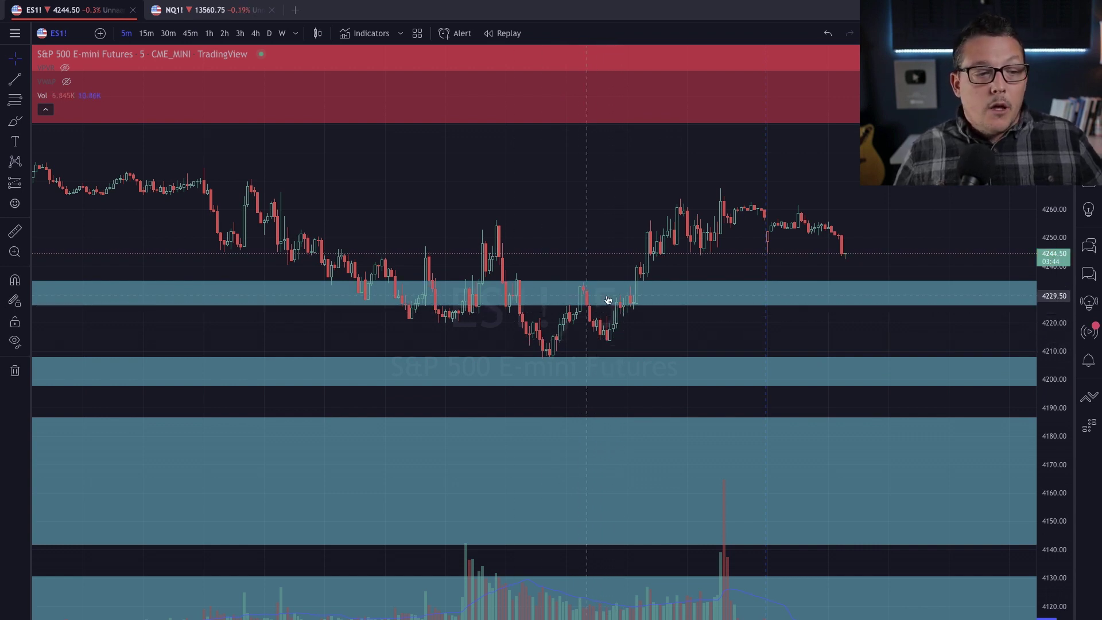
Step: Delete the demand zone rectangle between 4226.25 and 4234.75 from the 5-minute chart
{"action": "scroll", "coordinate": [669, 307], "scroll_direction": "down", "scroll_amount": 3}
{"action": "scroll", "coordinate": [563, 315], "scroll_direction": "down", "scroll_amount": 5}
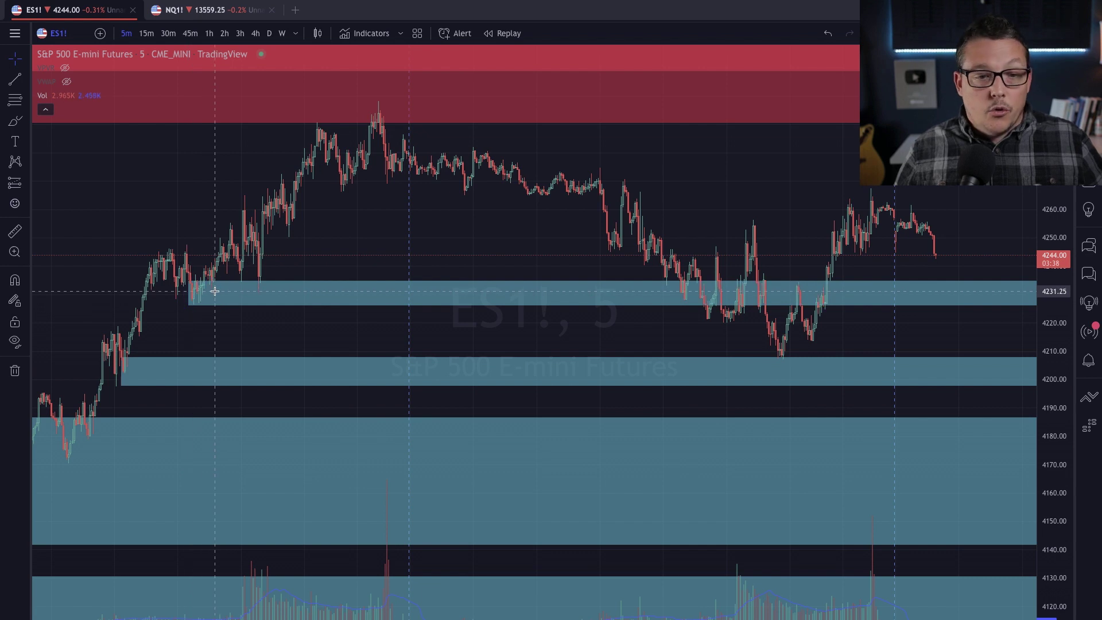
{"action": "scroll", "coordinate": [214, 290], "scroll_direction": "down", "scroll_amount": 1}
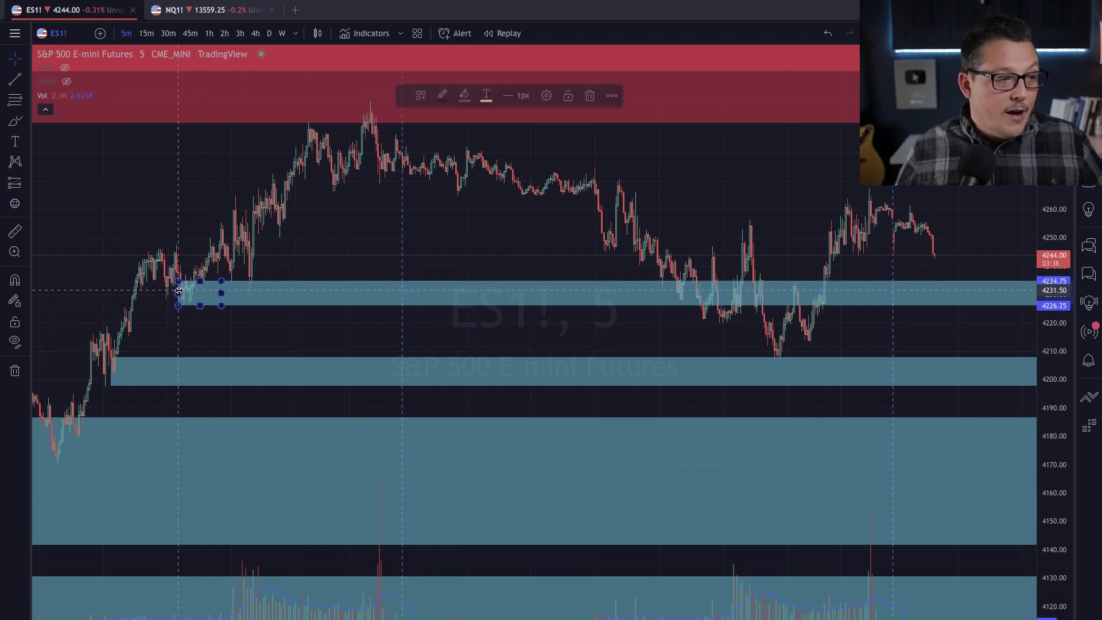
{"action": "left_click", "coordinate": [592, 96]}
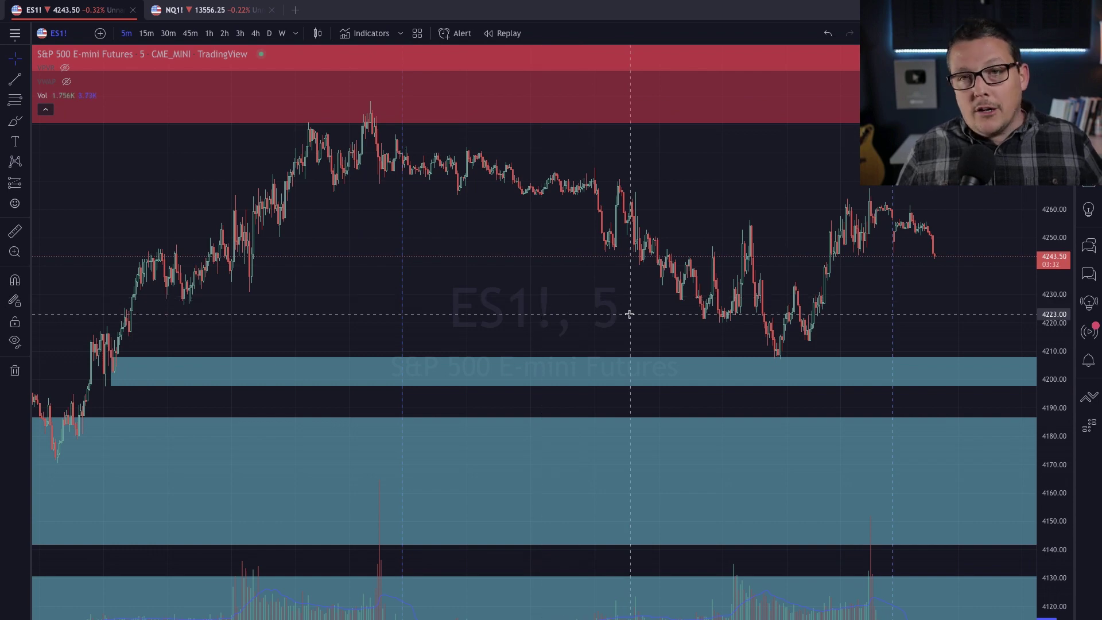
Step: Examine the 5-minute price action against the remaining supply and demand zones, including the wider price history
{"action": "scroll", "coordinate": [630, 314], "scroll_direction": "up", "scroll_amount": 3}
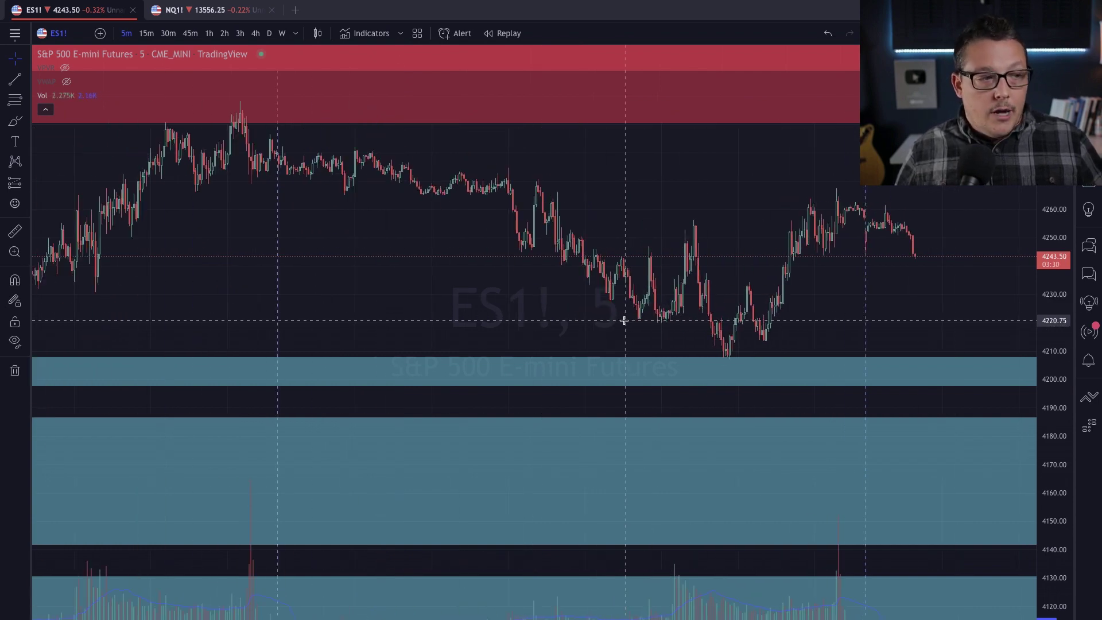
{"action": "scroll", "coordinate": [492, 295], "scroll_direction": "up", "scroll_amount": 4}
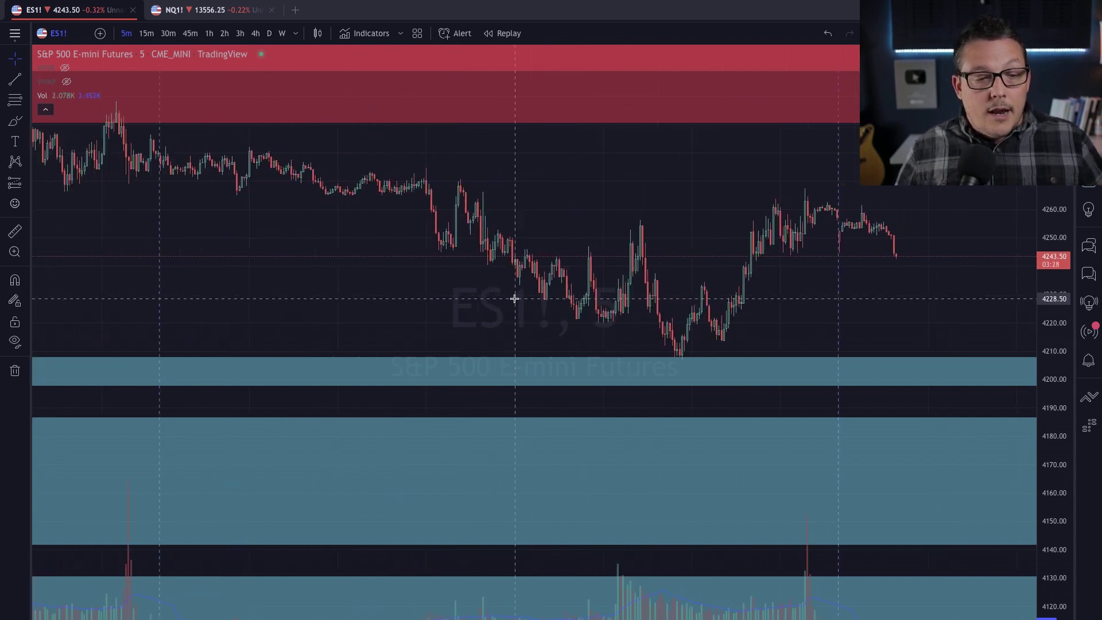
{"action": "left_click_drag", "start_coordinate": [408, 304], "coordinate": [490, 312]}
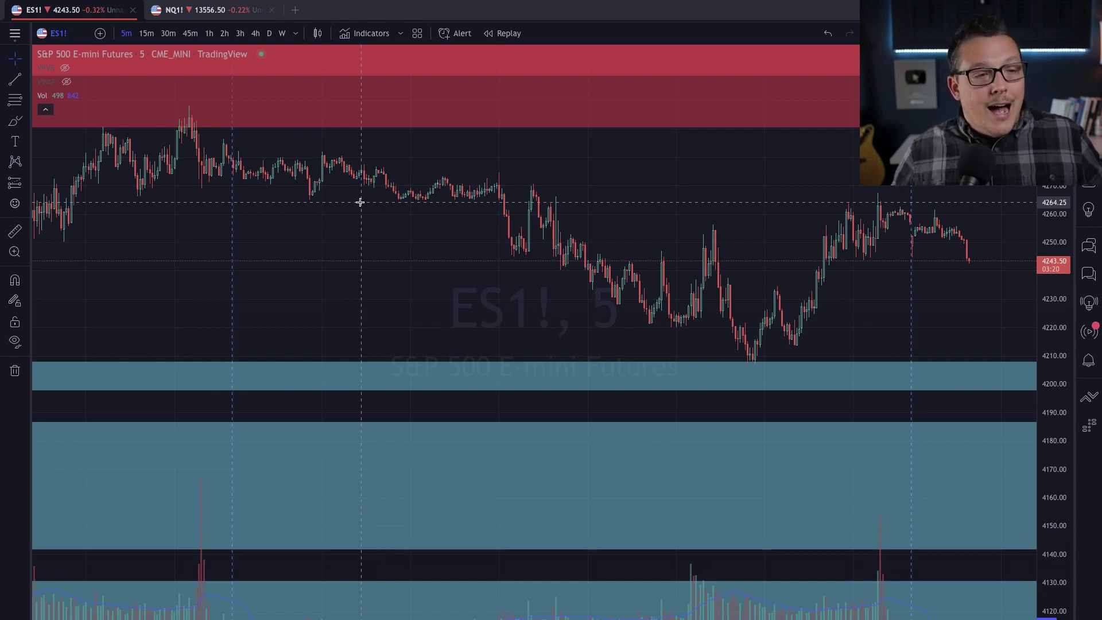
{"action": "scroll", "coordinate": [413, 138], "scroll_direction": "down", "scroll_amount": 3}
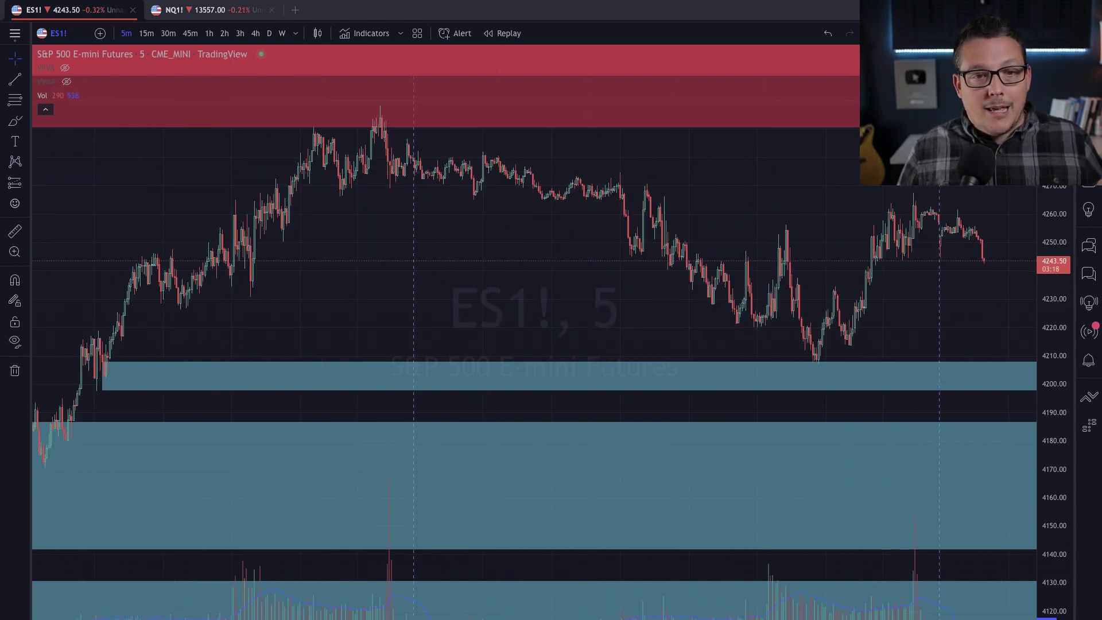
{"action": "scroll", "coordinate": [413, 138], "scroll_direction": "down", "scroll_amount": 5}
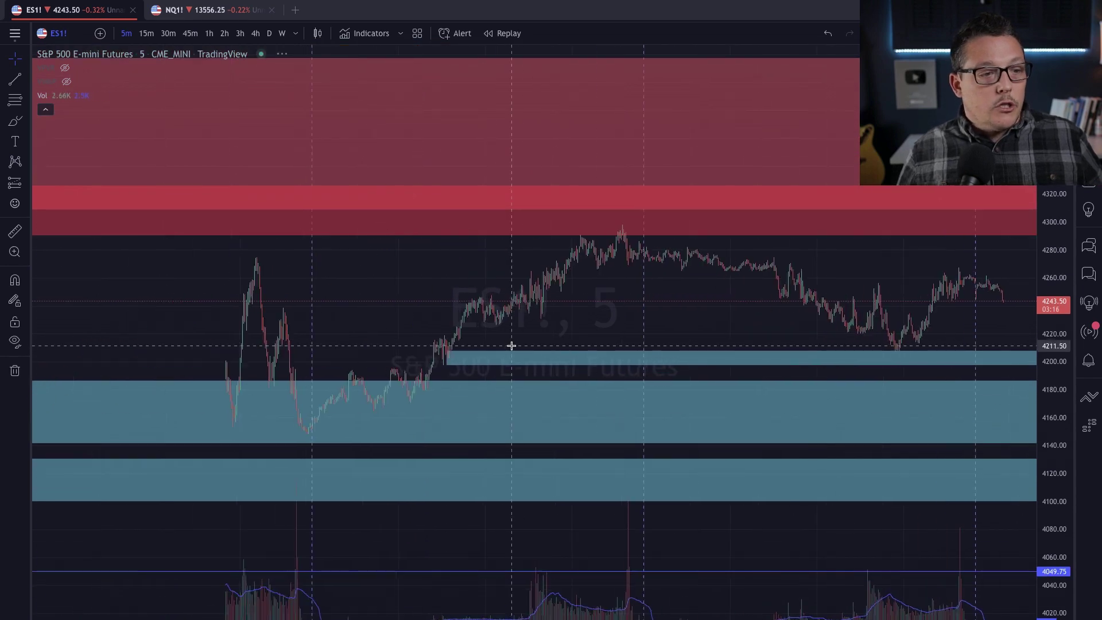
{"action": "scroll", "coordinate": [379, 175], "scroll_direction": "down", "scroll_amount": 3}
Step: Switch the ES1! chart to the daily timeframe and frame the latest candles together with the supply and demand zones
{"action": "left_click", "coordinate": [268, 33]}
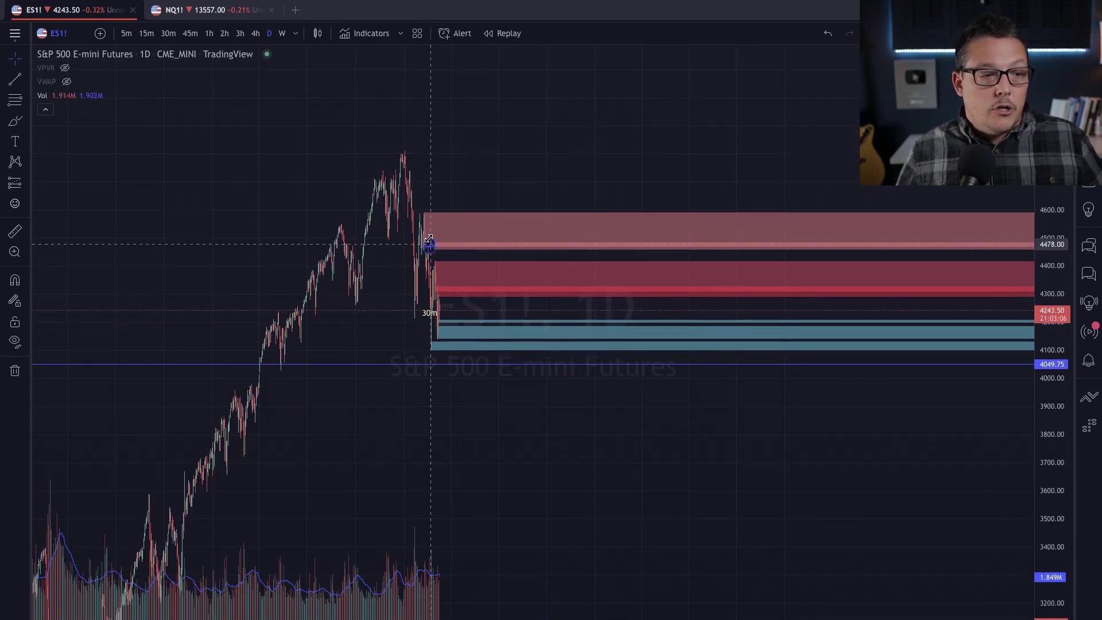
{"action": "scroll", "coordinate": [390, 258], "scroll_direction": "right", "scroll_amount": 10}
{"action": "left_click_drag", "start_coordinate": [263, 300], "coordinate": [351, 273]}
{"action": "scroll", "coordinate": [293, 172], "scroll_direction": "left", "scroll_amount": 5}
{"action": "scroll", "coordinate": [411, 160], "scroll_direction": "right", "scroll_amount": 5}
{"action": "scroll", "coordinate": [556, 160], "scroll_direction": "left", "scroll_amount": 5}
{"action": "left_click_drag", "start_coordinate": [385, 136], "coordinate": [574, 170]}
{"action": "left_click_drag", "start_coordinate": [507, 262], "coordinate": [538, 86]}
{"action": "scroll", "coordinate": [539, 218], "scroll_direction": "up", "scroll_amount": 3}
{"action": "left_click_drag", "start_coordinate": [438, 300], "coordinate": [599, 400]}
{"action": "left_click_drag", "start_coordinate": [1046, 267], "coordinate": [1056, 212]}
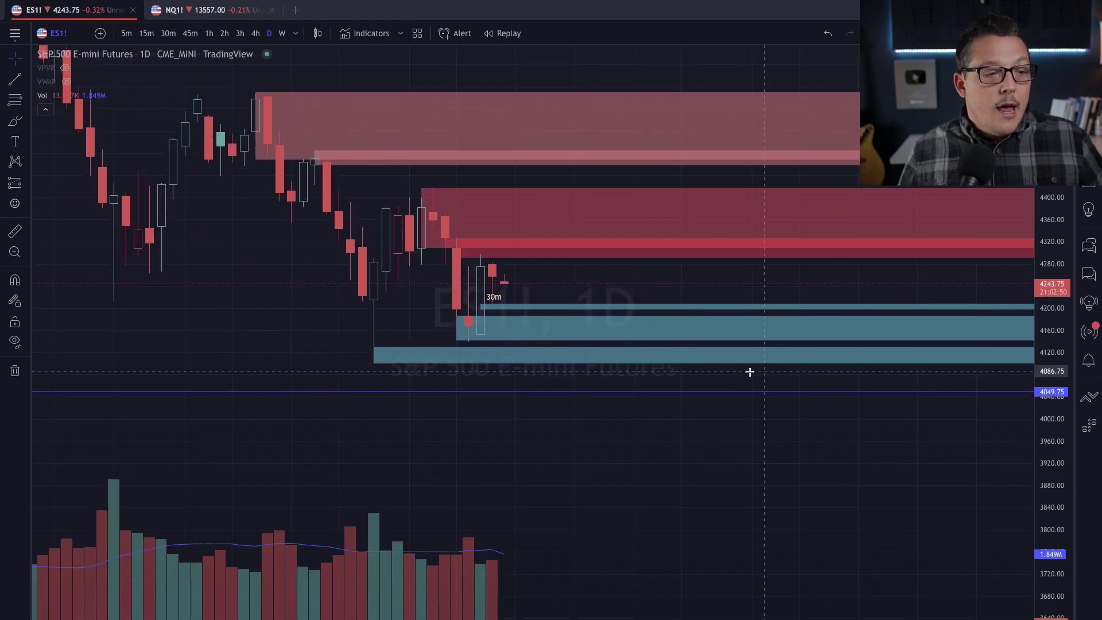
Step: Examine the demand zone between 4140.50 and 4186.50 on the daily chart together with the candles at its origin
{"action": "left_click_drag", "start_coordinate": [726, 372], "coordinate": [479, 418]}
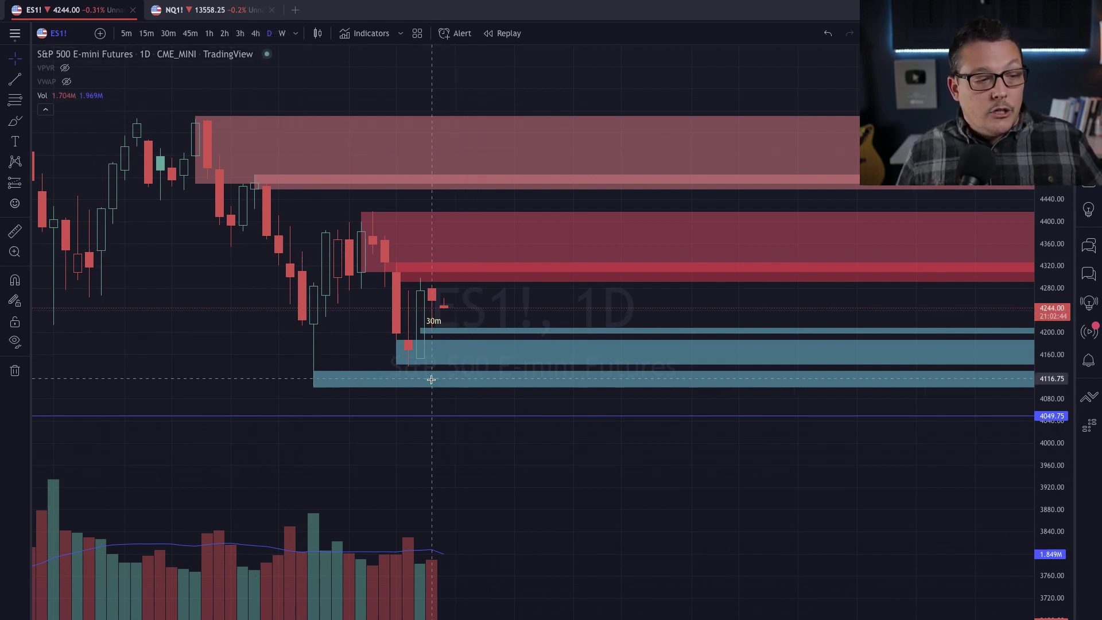
{"action": "left_click", "coordinate": [403, 358]}
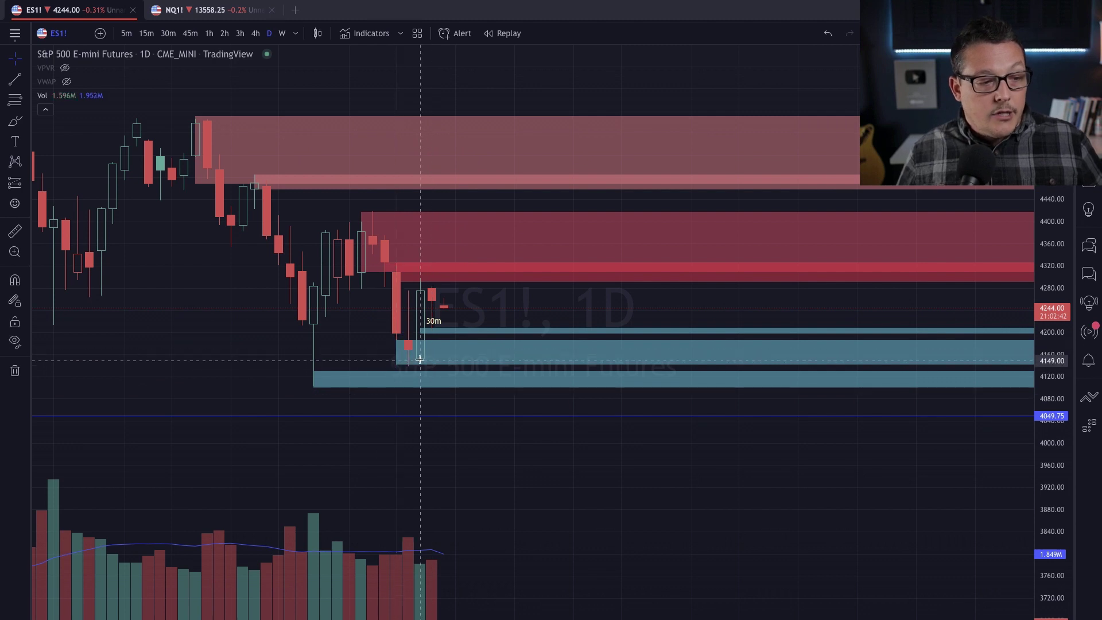
{"action": "left_click", "coordinate": [398, 369]}
{"action": "left_click", "coordinate": [403, 365]}
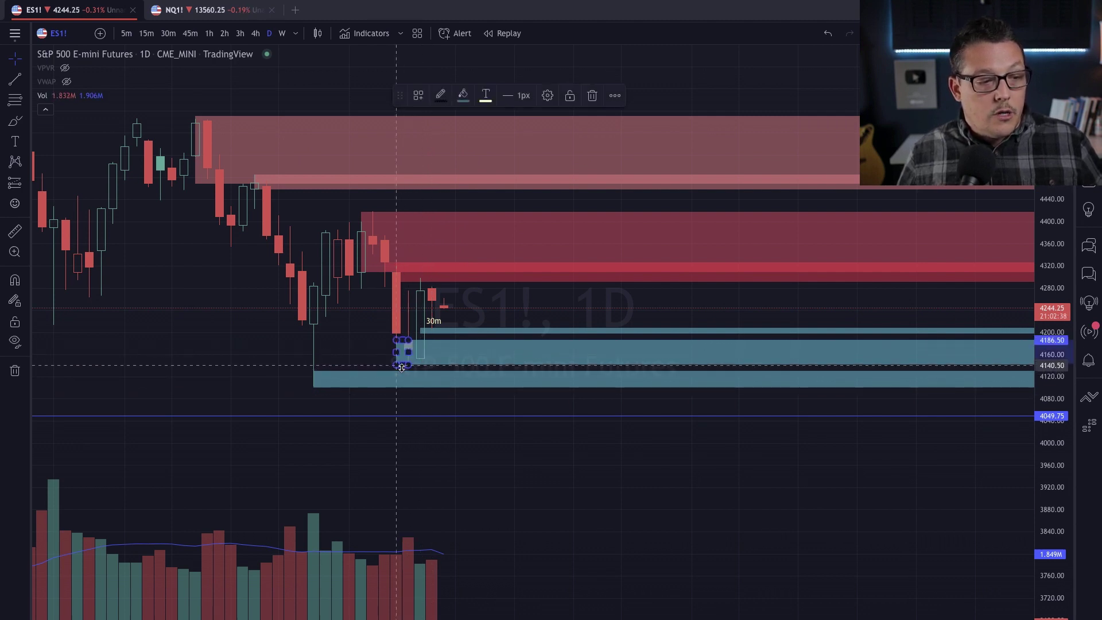
{"action": "left_click", "coordinate": [381, 362]}
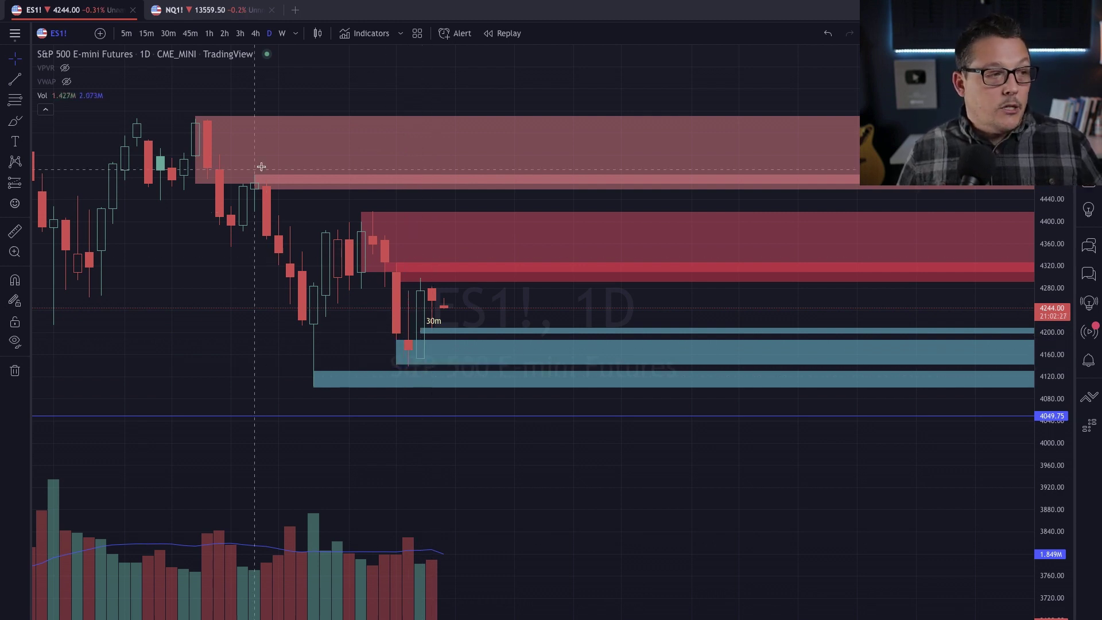
Step: Switch the chart to the 4-hour timeframe and move the blue horizontal line to 4079.50
{"action": "left_click", "coordinate": [255, 33]}
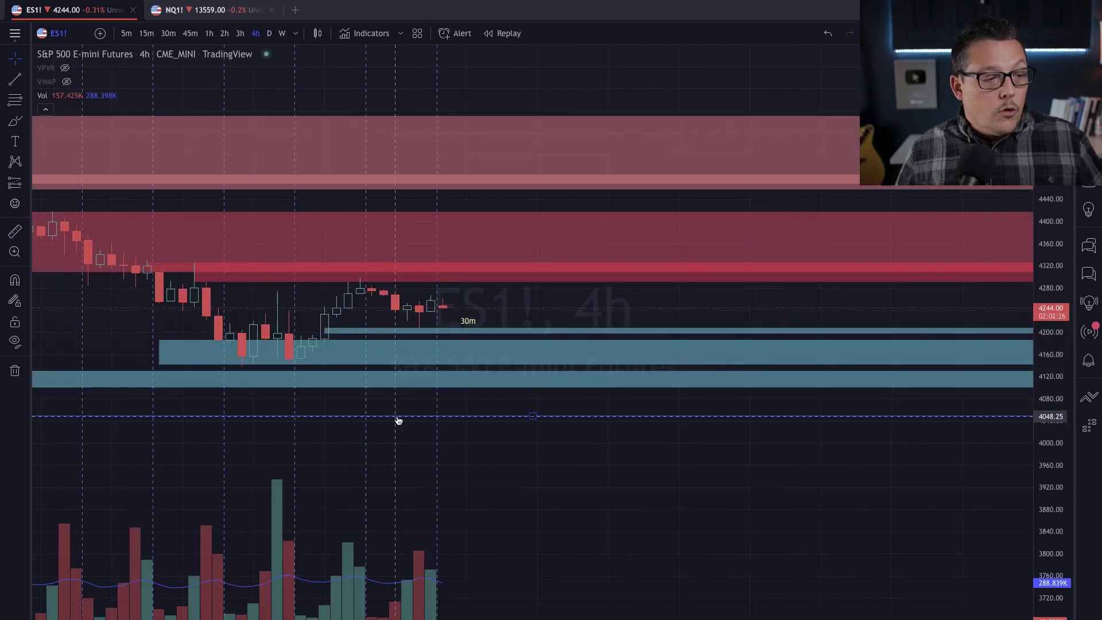
{"action": "left_click_drag", "start_coordinate": [401, 416], "coordinate": [634, 398]}
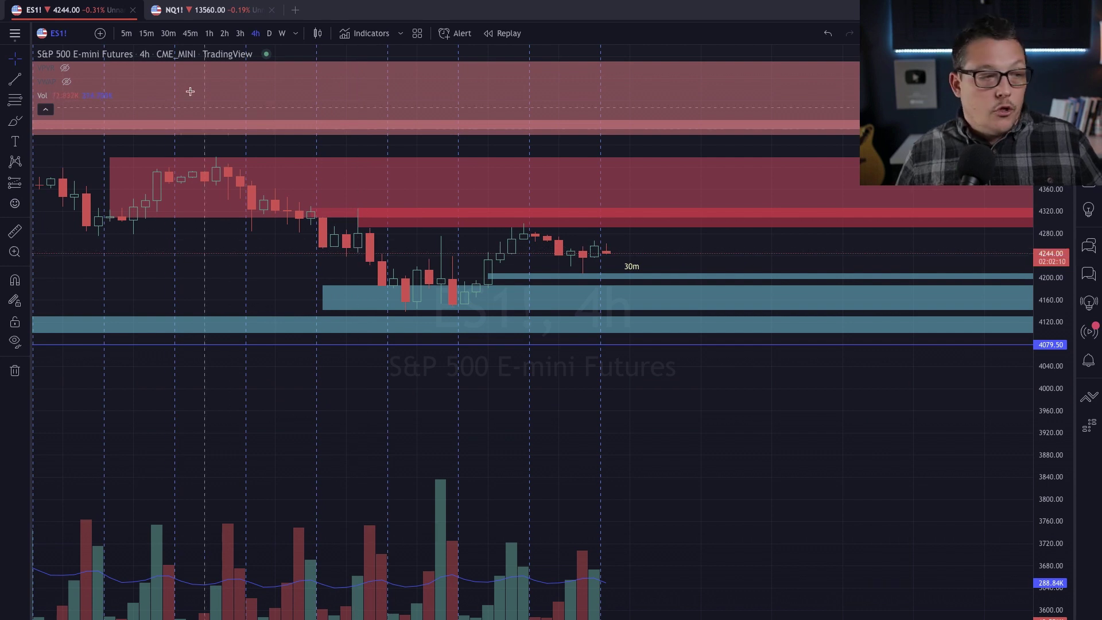
Step: Step the chart down through the 3-hour and 2-hour timeframes to 1 hour and examine the latest candles against the zones
{"action": "left_click", "coordinate": [239, 33]}
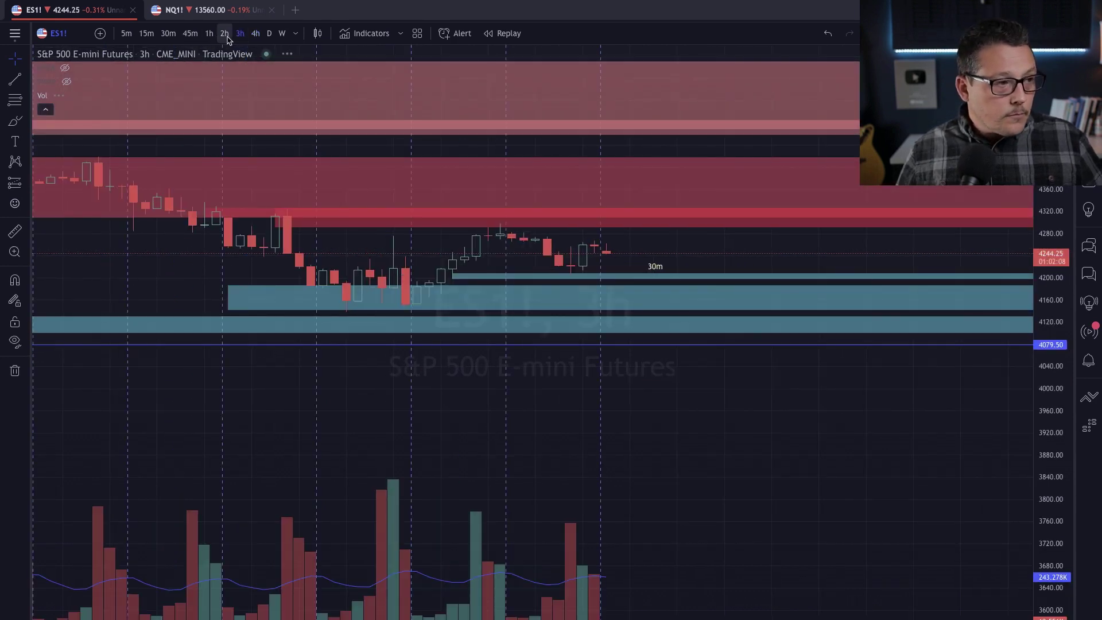
{"action": "left_click", "coordinate": [225, 35]}
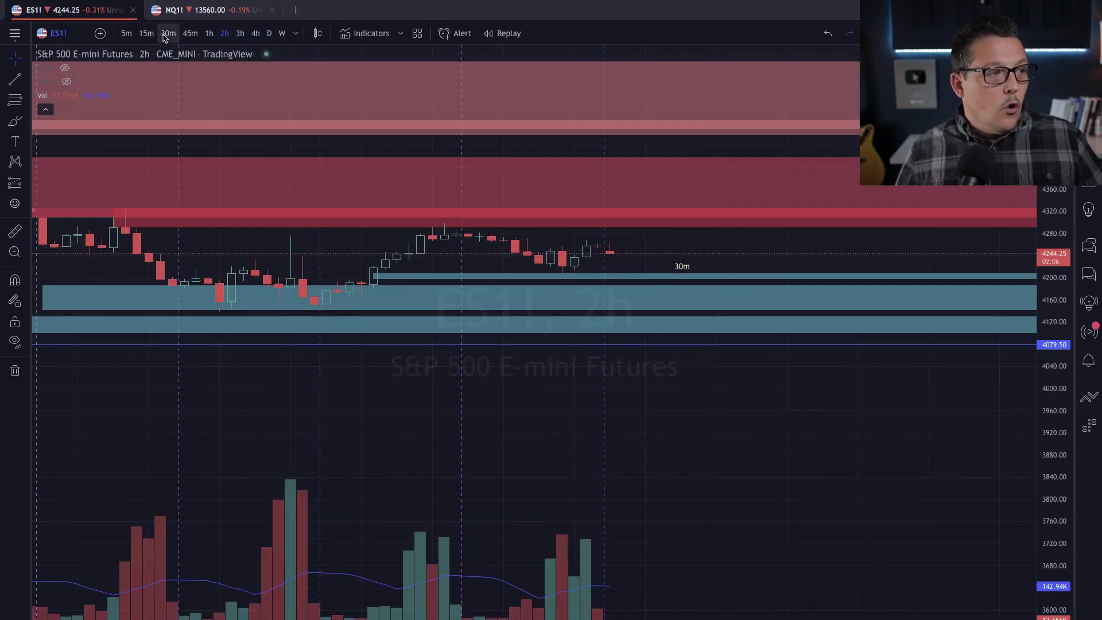
{"action": "left_click", "coordinate": [209, 34]}
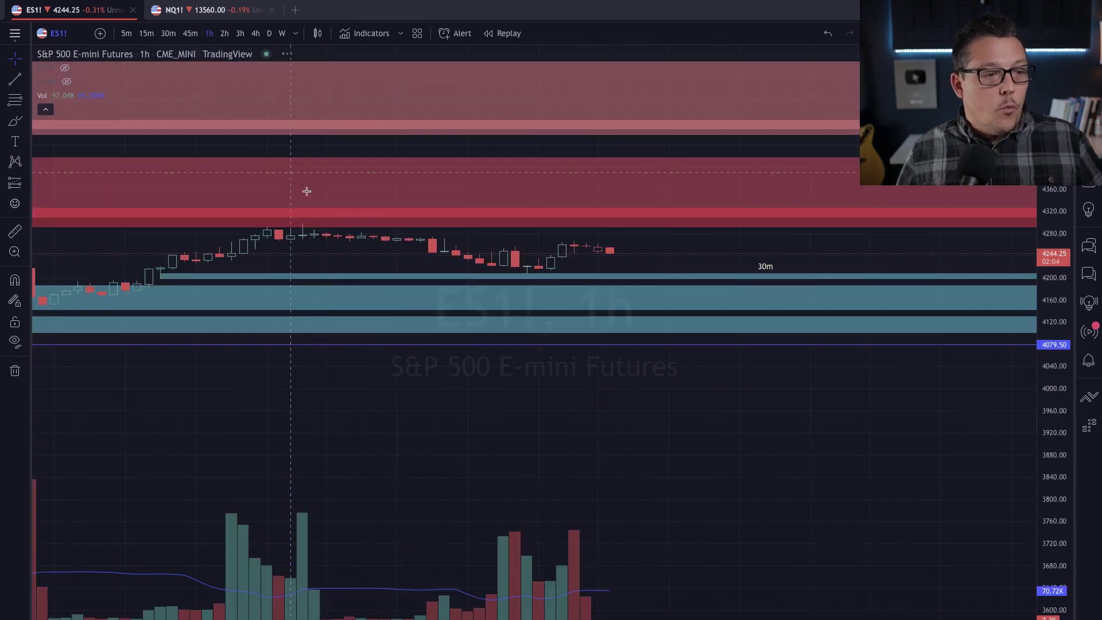
{"action": "scroll", "coordinate": [373, 315], "scroll_direction": "down", "scroll_amount": 5}
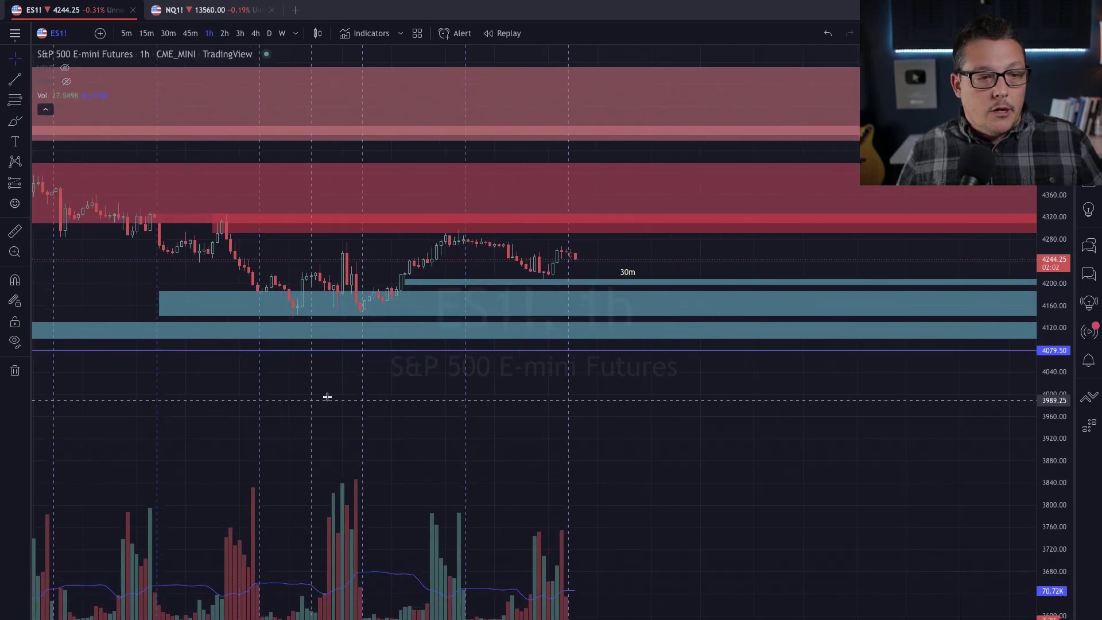
{"action": "scroll", "coordinate": [373, 388], "scroll_direction": "up", "scroll_amount": 3}
{"action": "left_click_drag", "start_coordinate": [359, 396], "coordinate": [473, 389]}
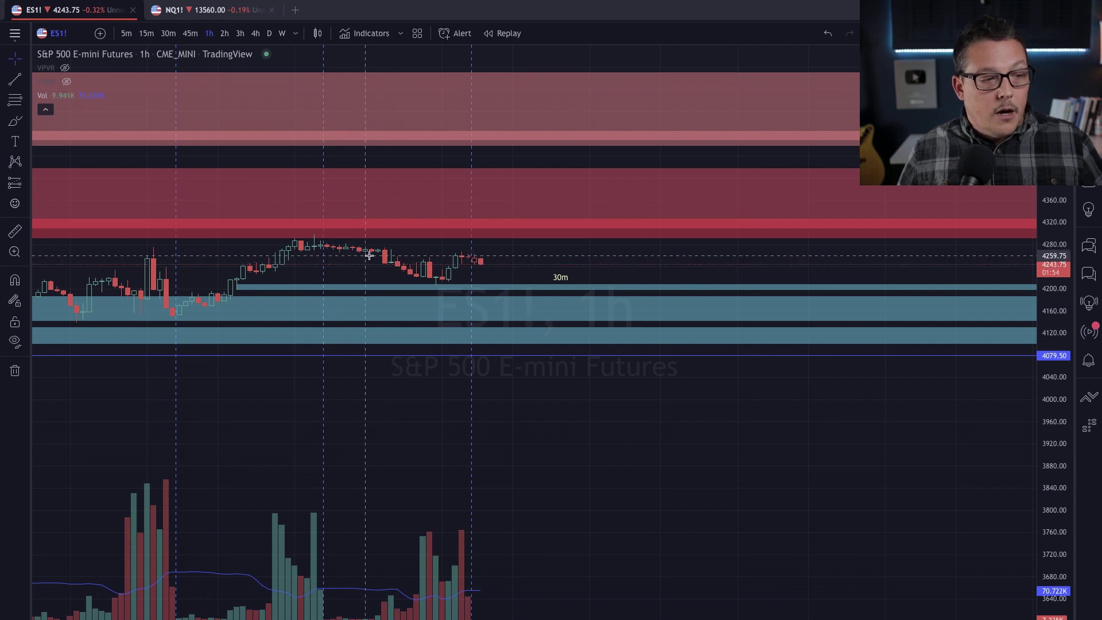
{"action": "left_click_drag", "start_coordinate": [392, 269], "coordinate": [362, 266]}
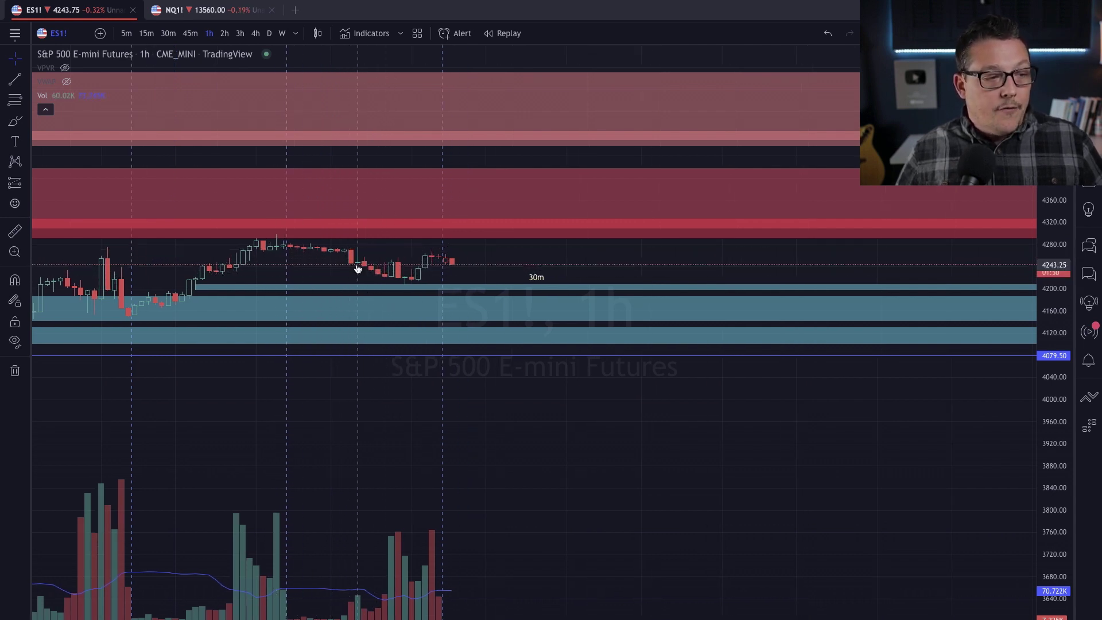
{"action": "scroll", "coordinate": [367, 298], "scroll_direction": "up", "scroll_amount": 1}
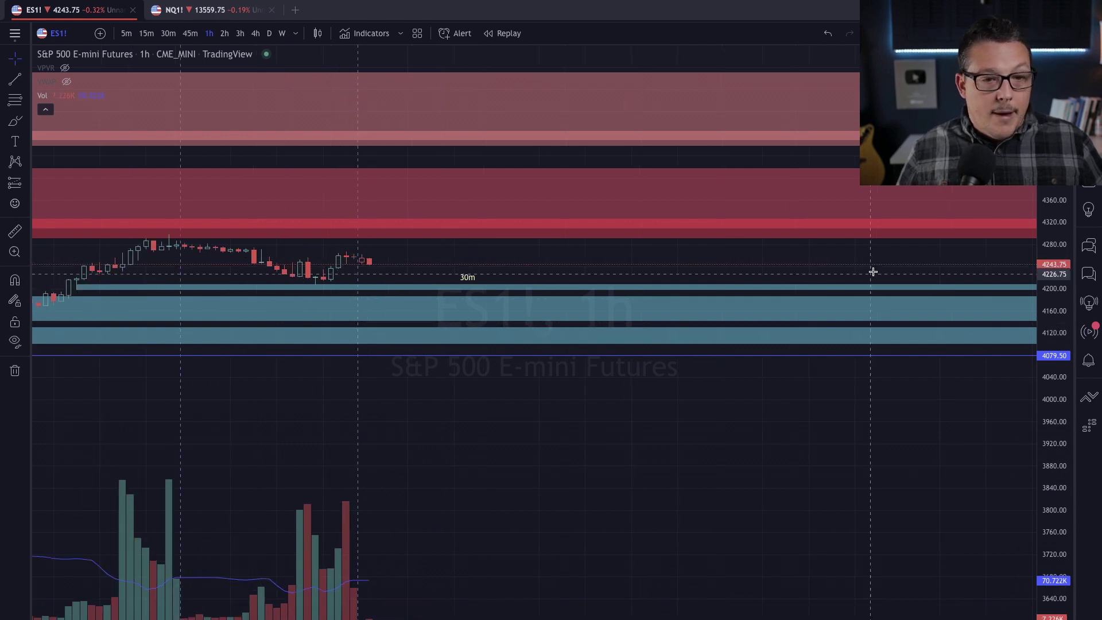
Step: Draw a rectangle on the 1-hour chart from 4267.75 up to 4298.25, starting at the large red candle that opens the latest drop
{"action": "left_click_drag", "start_coordinate": [1047, 217], "coordinate": [1056, 269]}
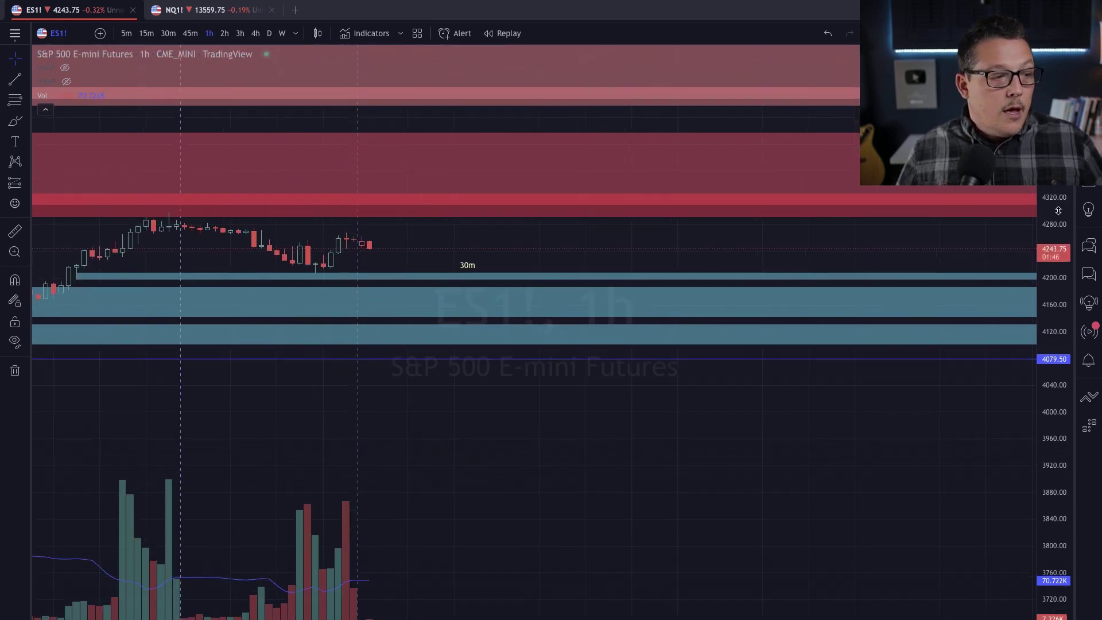
{"action": "left_click_drag", "start_coordinate": [1062, 226], "coordinate": [1061, 192]}
{"action": "left_click_drag", "start_coordinate": [724, 190], "coordinate": [745, 277]}
{"action": "left_click_drag", "start_coordinate": [1056, 242], "coordinate": [1056, 227]}
{"action": "left_click_drag", "start_coordinate": [730, 239], "coordinate": [726, 300]}
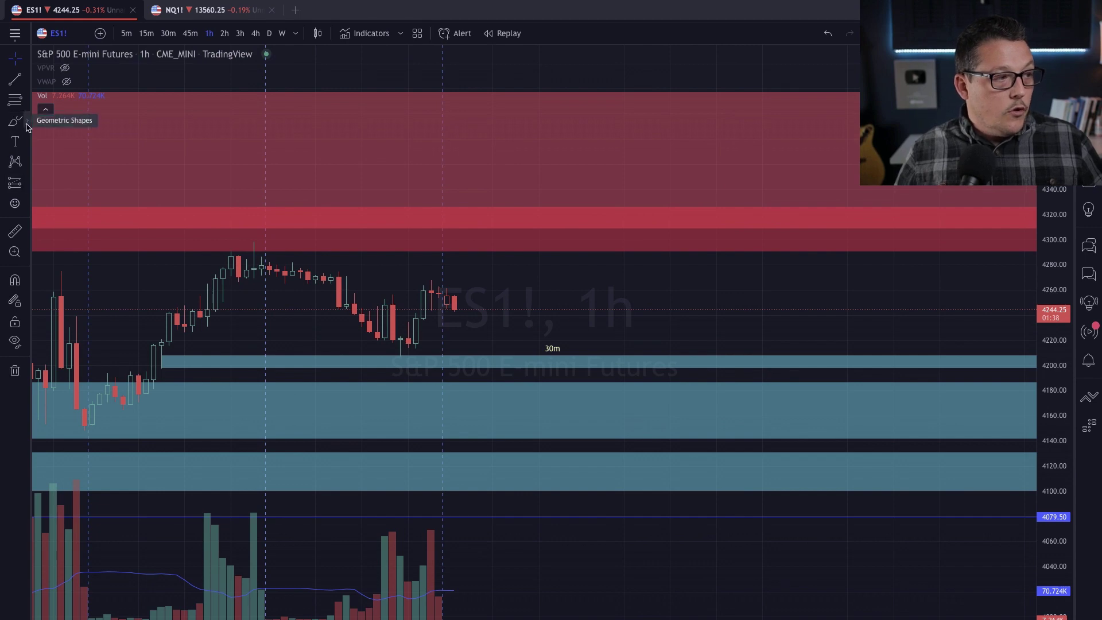
{"action": "left_click", "coordinate": [26, 121]}
{"action": "left_click", "coordinate": [50, 169]}
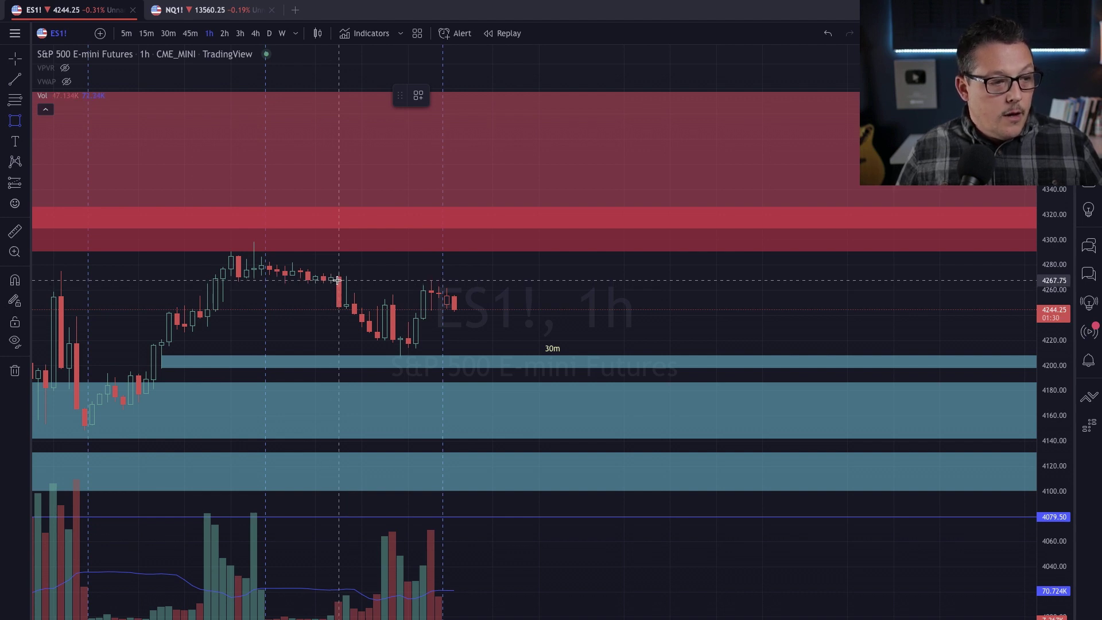
{"action": "left_click_drag", "start_coordinate": [337, 280], "coordinate": [339, 241]}
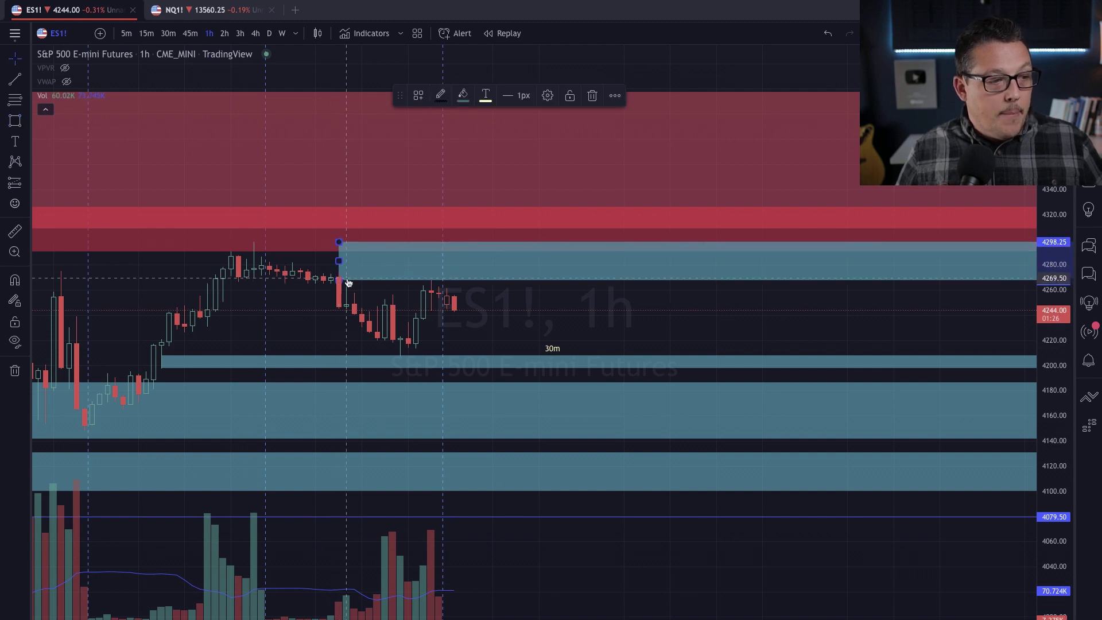
Step: Fill the new 4267.75 to 4298.25 rectangle with red to mark it as a supply zone, and deselect it
{"action": "left_click", "coordinate": [466, 95]}
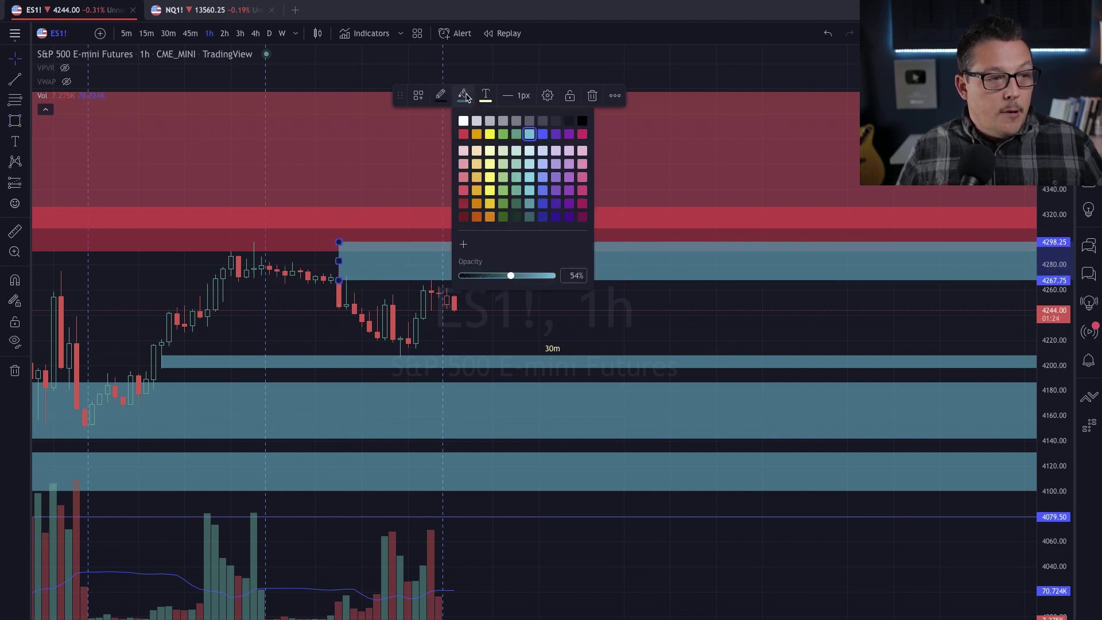
{"action": "left_click", "coordinate": [462, 135]}
{"action": "left_click", "coordinate": [505, 303]}
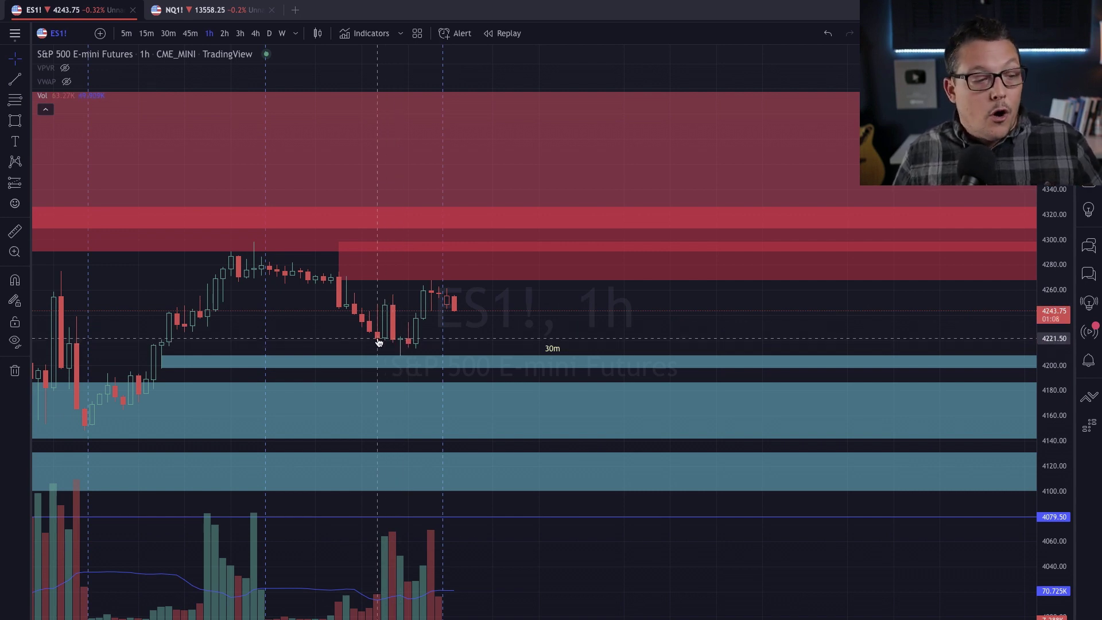
{"action": "left_click", "coordinate": [382, 360]}
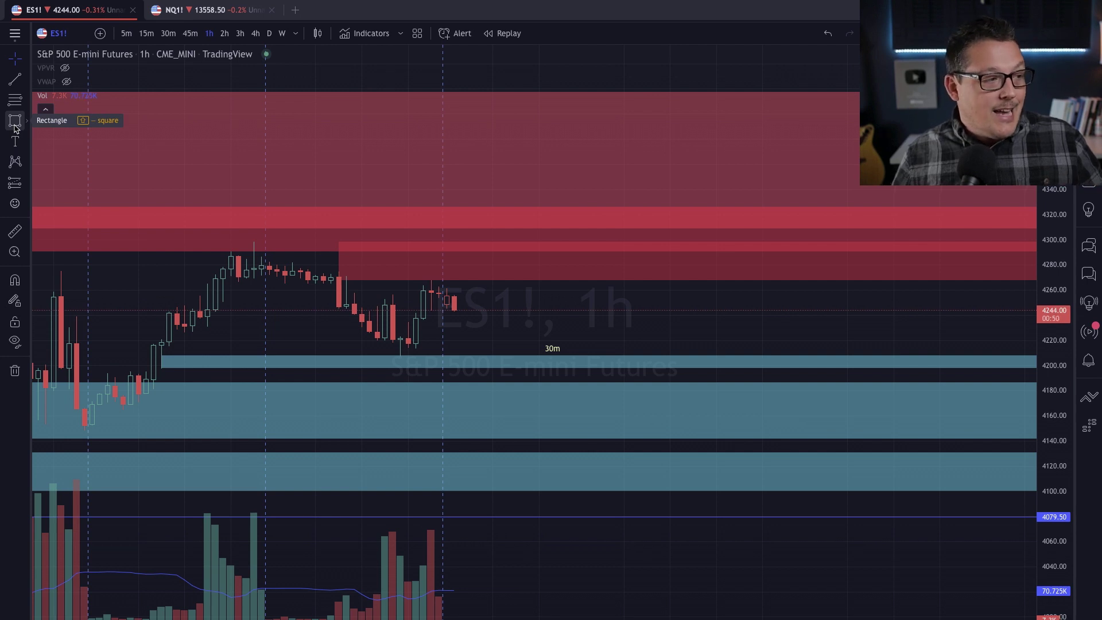
Step: Draw a rectangle from 4221.25 down to 4208.25 at the base of the latest rally and fill it teal like the other demand zones
{"action": "left_click", "coordinate": [14, 122]}
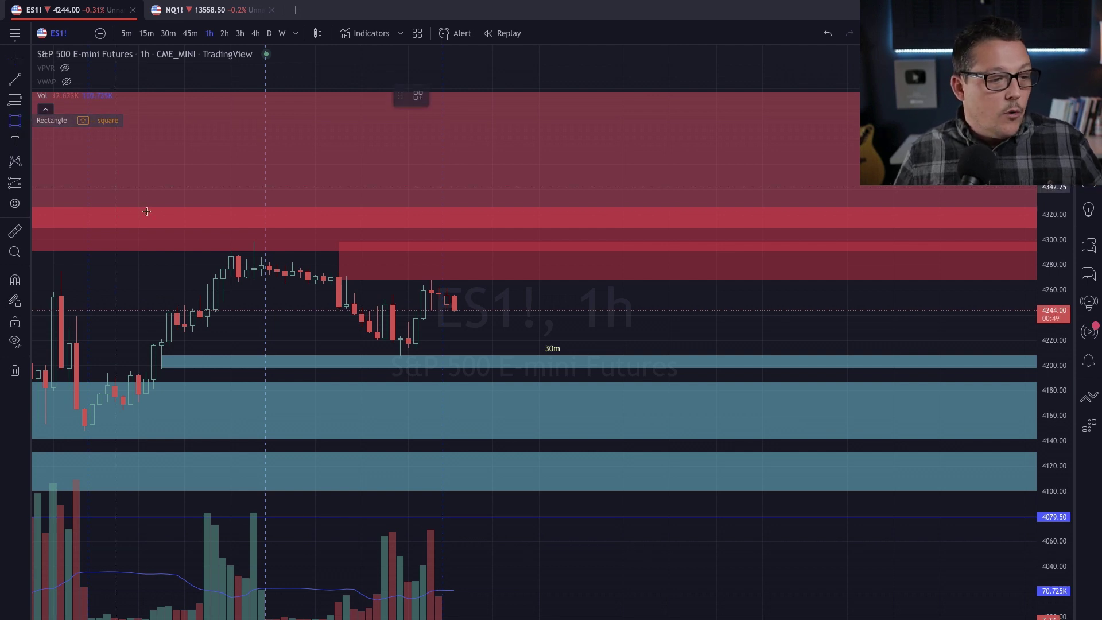
{"action": "left_click", "coordinate": [422, 339]}
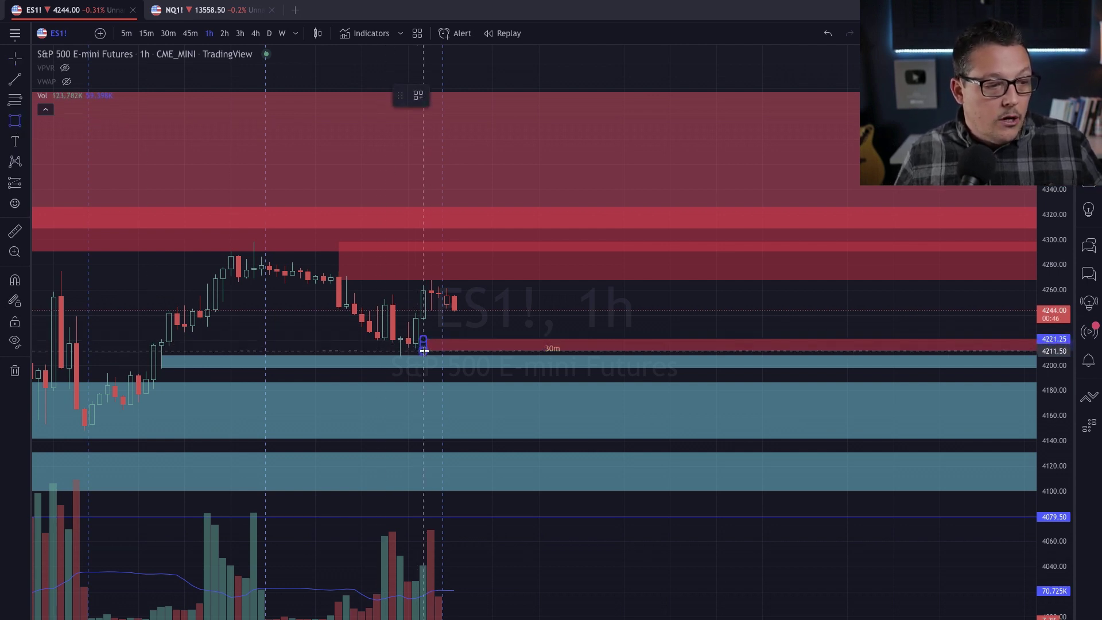
{"action": "left_click", "coordinate": [424, 355]}
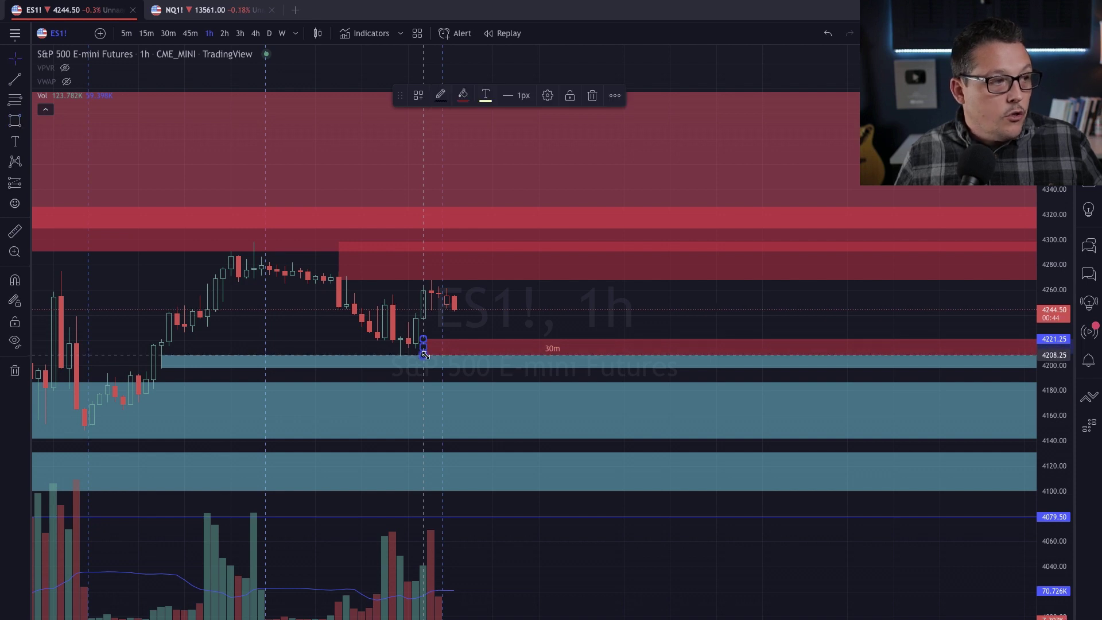
{"action": "left_click", "coordinate": [462, 95]}
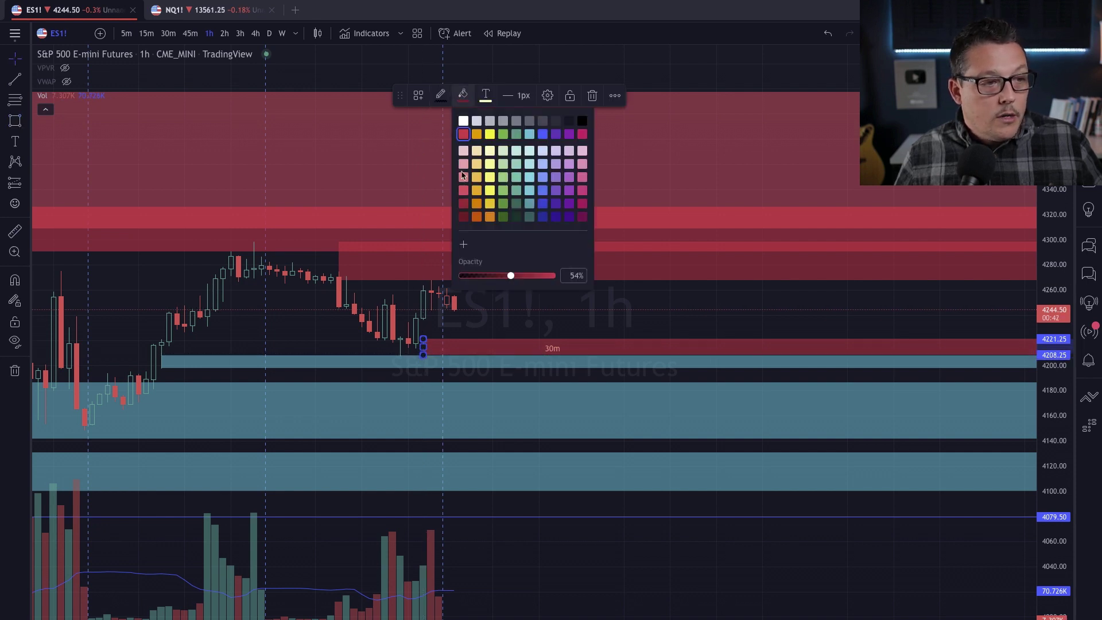
{"action": "left_click", "coordinate": [542, 134]}
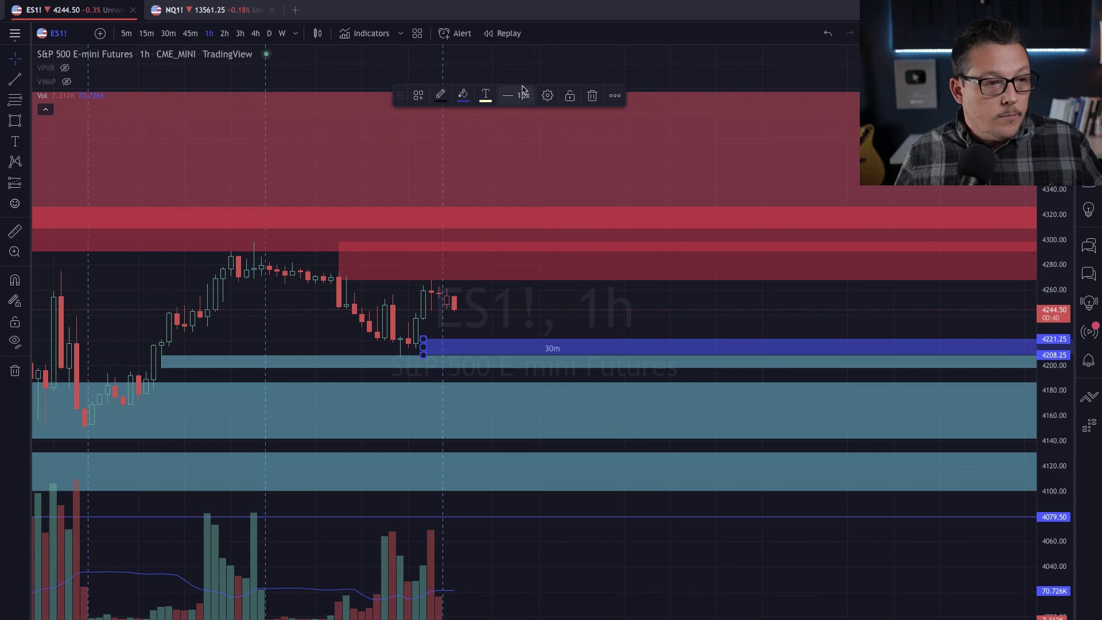
{"action": "left_click", "coordinate": [507, 326]}
Step: Switch to the 45-minute timeframe and extend the start of the 4208.25 to 4221.25 demand rectangle back by two candles
{"action": "left_click", "coordinate": [190, 33]}
{"action": "left_click_drag", "start_coordinate": [430, 371], "coordinate": [736, 219]}
{"action": "left_click_drag", "start_coordinate": [664, 251], "coordinate": [907, 256]}
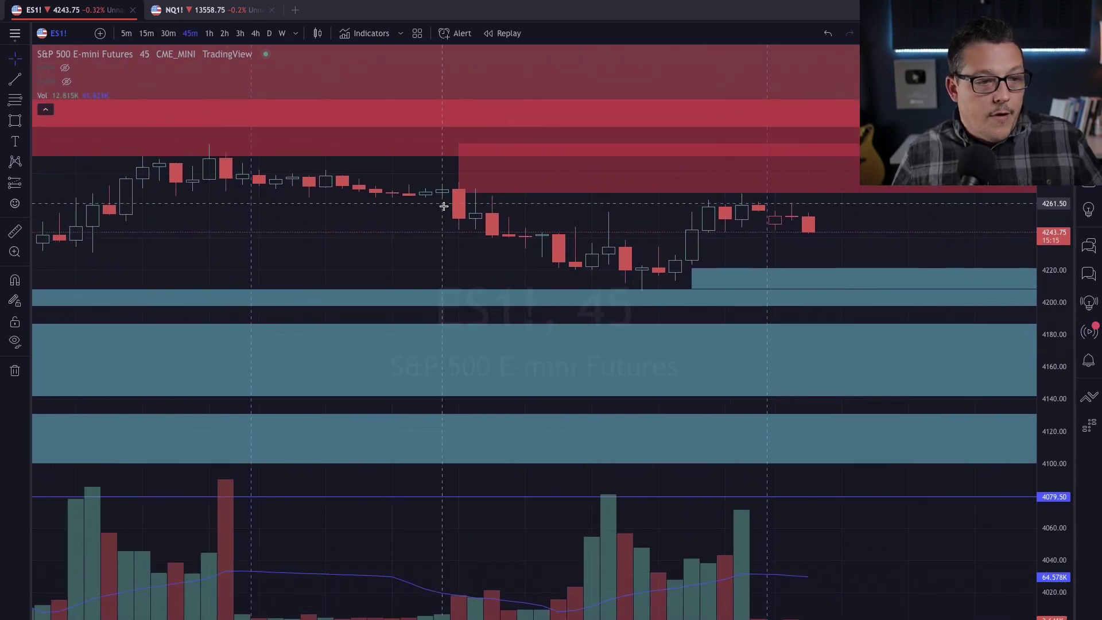
{"action": "left_click", "coordinate": [692, 279]}
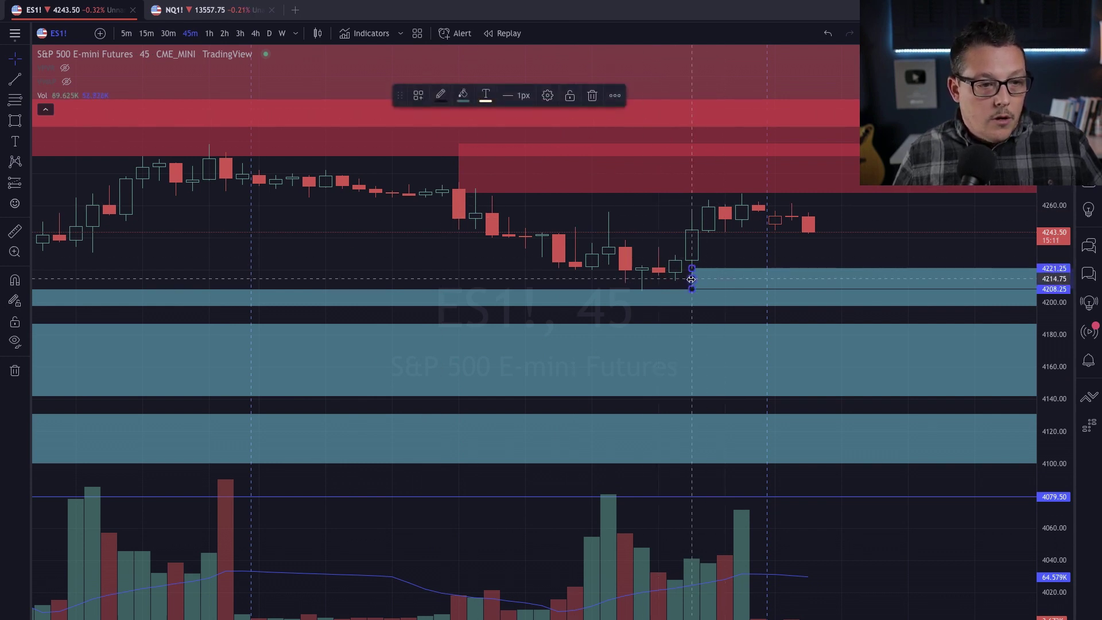
{"action": "left_click_drag", "start_coordinate": [691, 279], "coordinate": [658, 280]}
{"action": "left_click", "coordinate": [704, 200]}
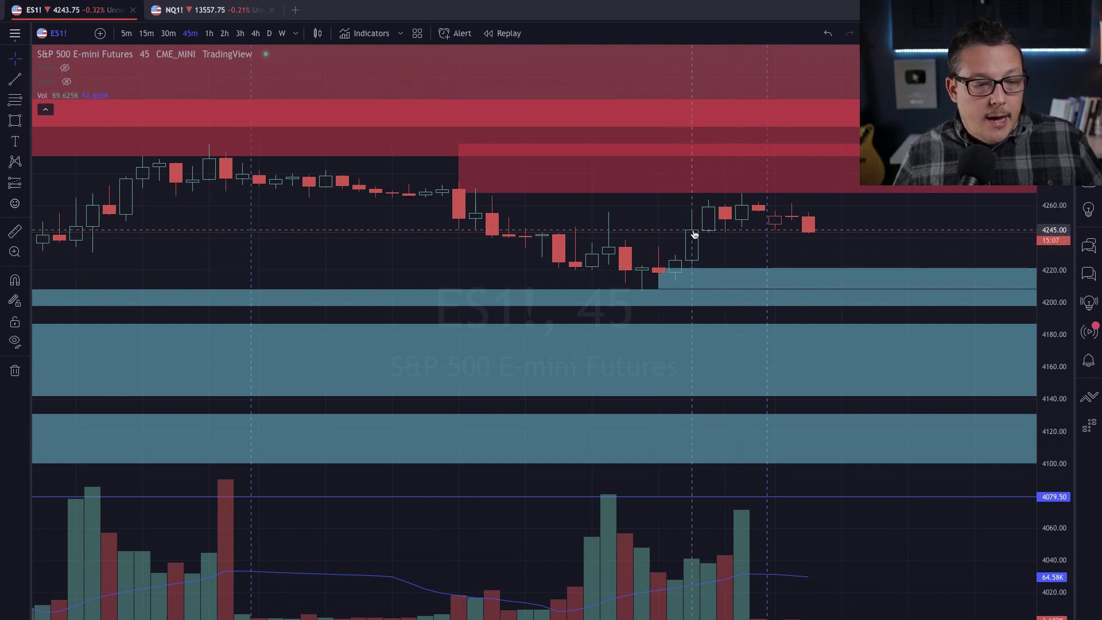
Step: Examine the new supply and demand zones against the latest candles on the 30-minute and 15-minute timeframes
{"action": "left_click", "coordinate": [168, 33]}
{"action": "scroll", "coordinate": [549, 300], "scroll_direction": "up", "scroll_amount": 3}
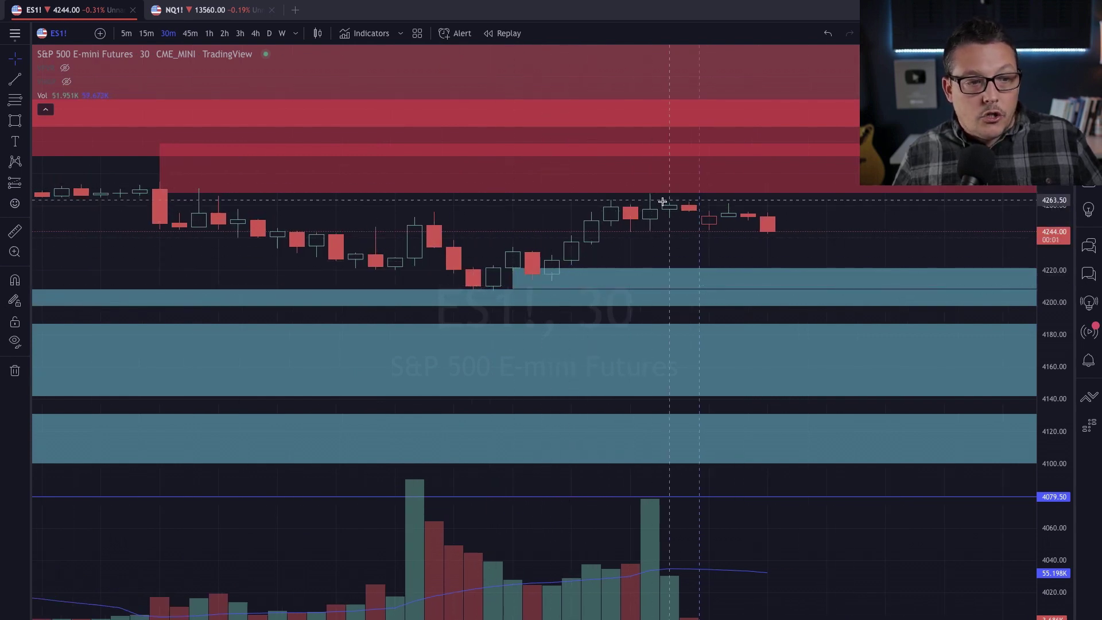
{"action": "left_click", "coordinate": [536, 274]}
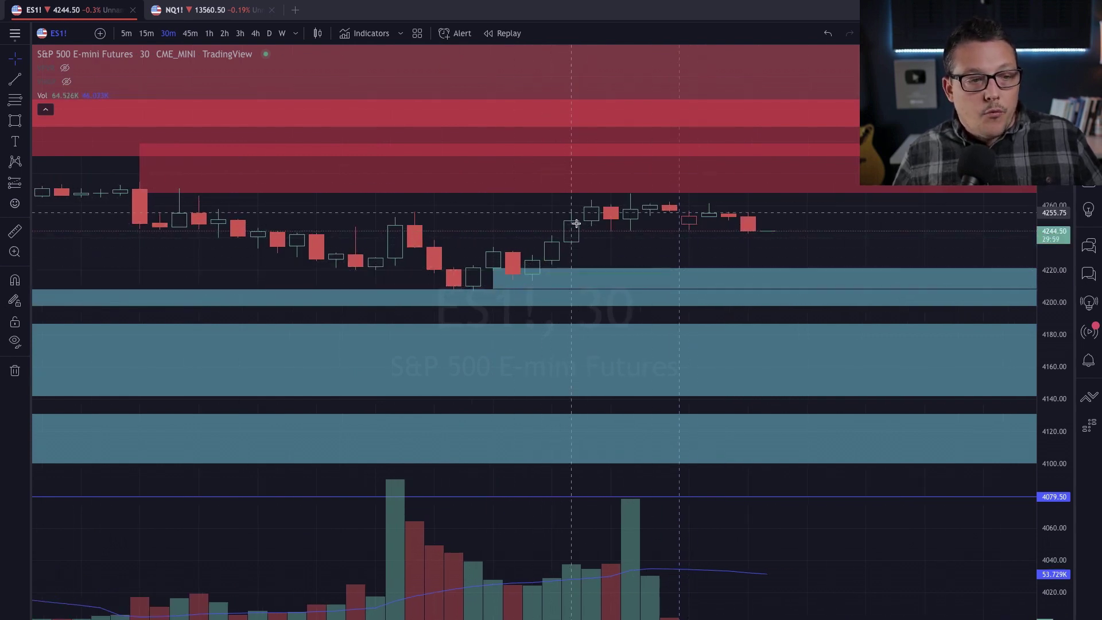
{"action": "left_click", "coordinate": [155, 43]}
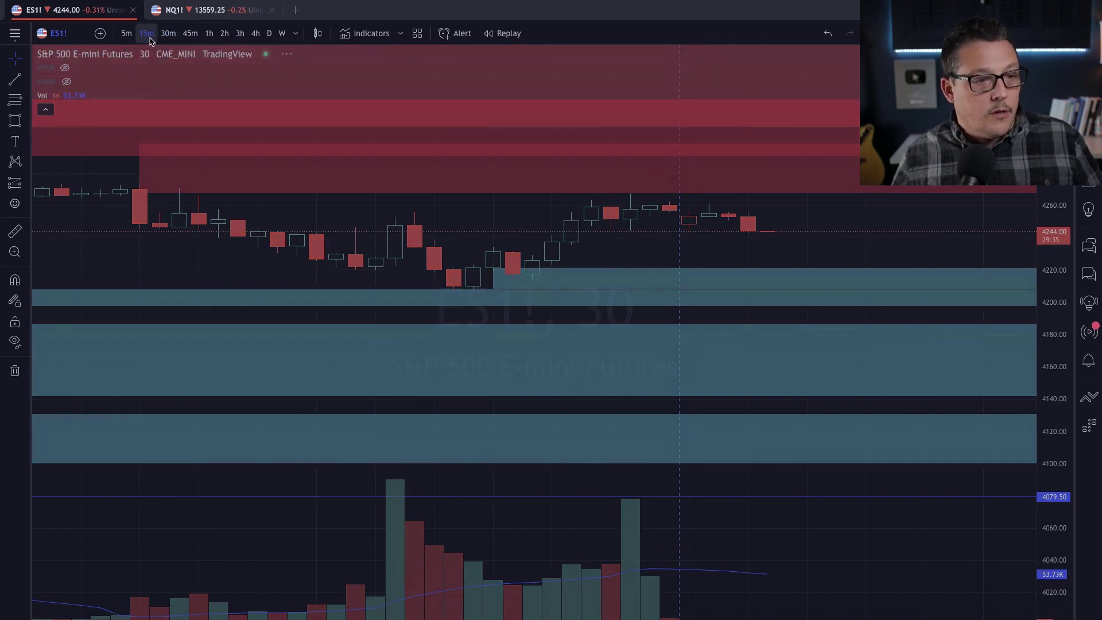
{"action": "left_click_drag", "start_coordinate": [433, 253], "coordinate": [379, 245]}
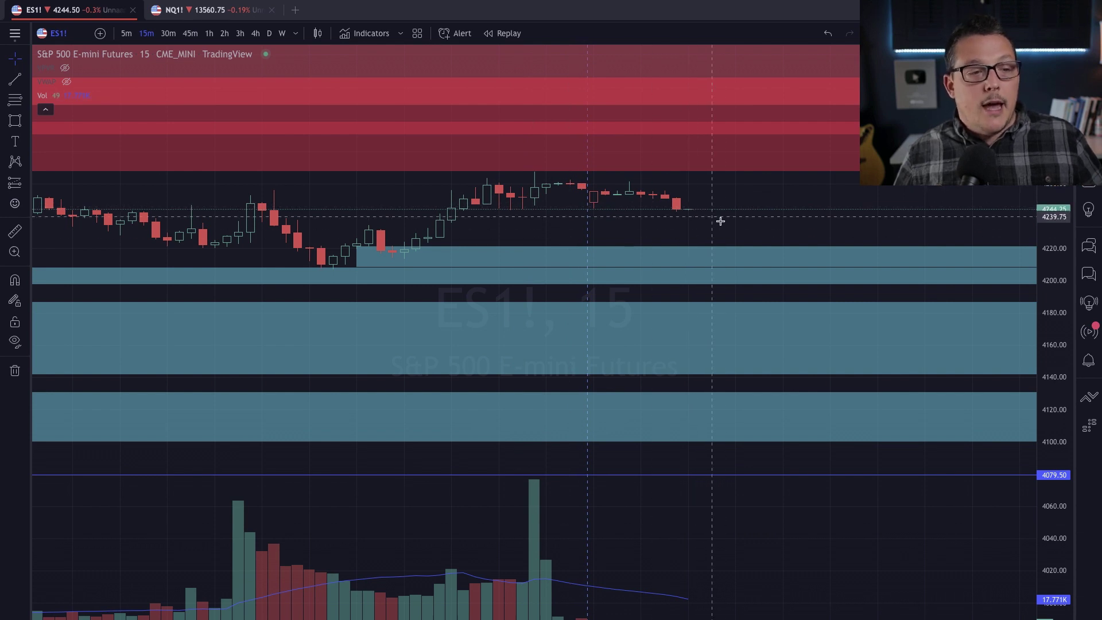
{"action": "left_click_drag", "start_coordinate": [724, 225], "coordinate": [606, 226]}
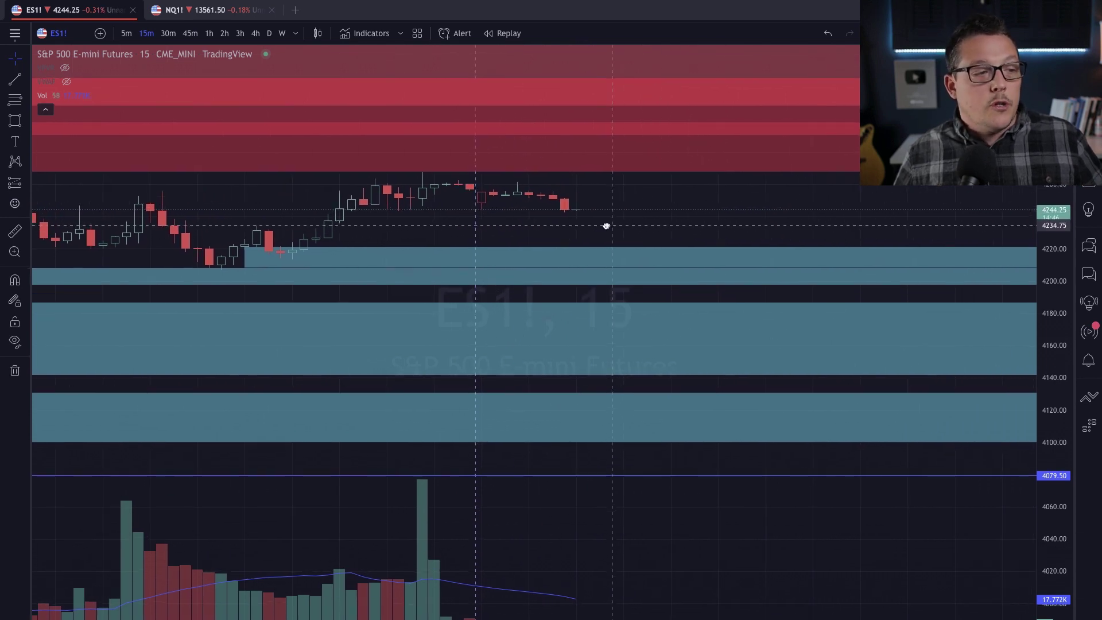
Step: Switch the chart to the 5-minute timeframe and frame recent price action between the new supply and demand zones
{"action": "left_click", "coordinate": [125, 38]}
{"action": "scroll", "coordinate": [402, 246], "scroll_direction": "down", "scroll_amount": 5}
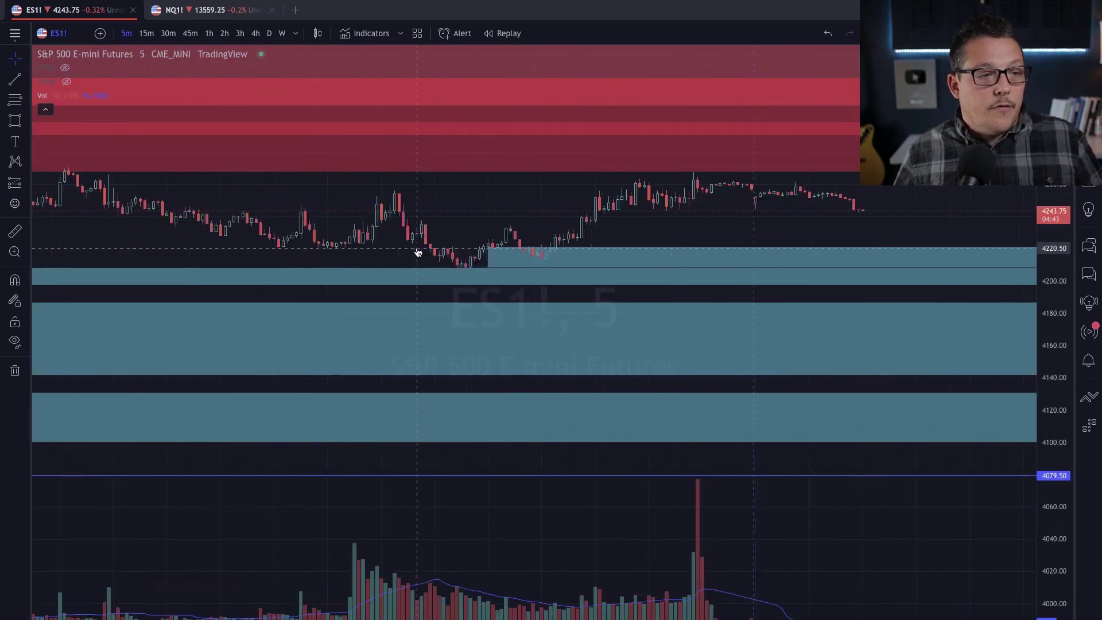
{"action": "scroll", "coordinate": [534, 192], "scroll_direction": "down", "scroll_amount": 2}
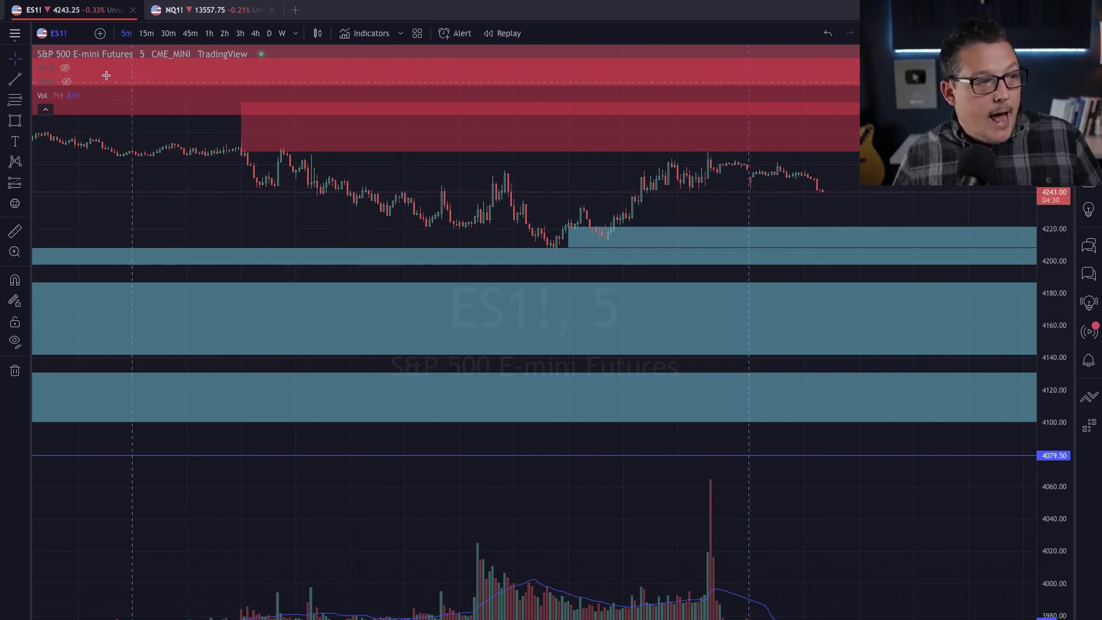
Step: Draw a horizontal line across the 5-minute chart at the current price, 4243.25, and colour it white
{"action": "left_click", "coordinate": [27, 84]}
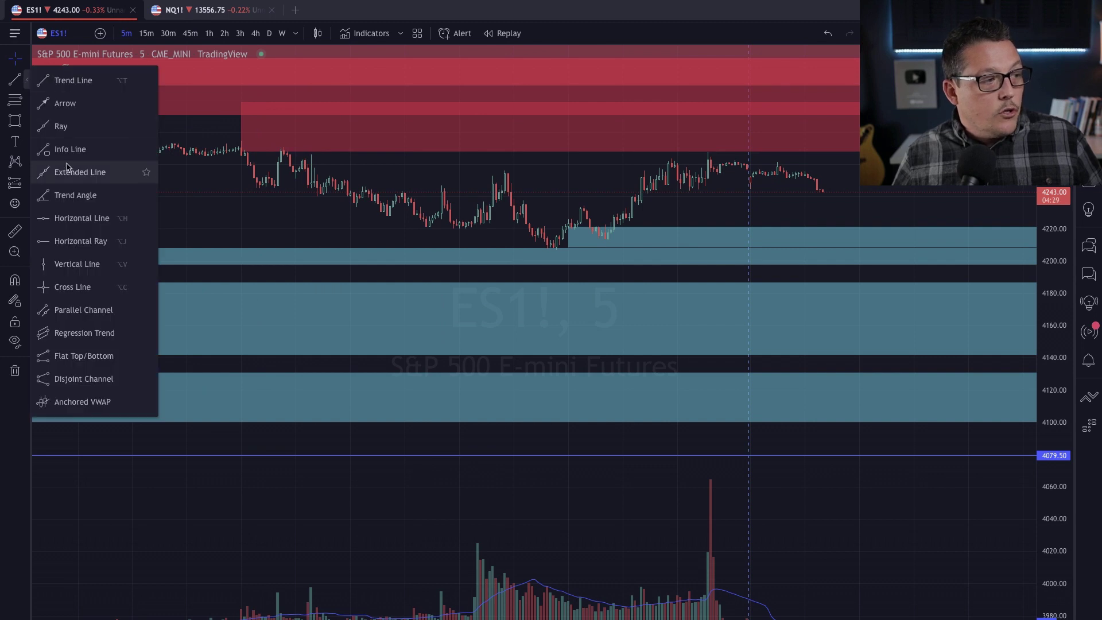
{"action": "left_click", "coordinate": [101, 224]}
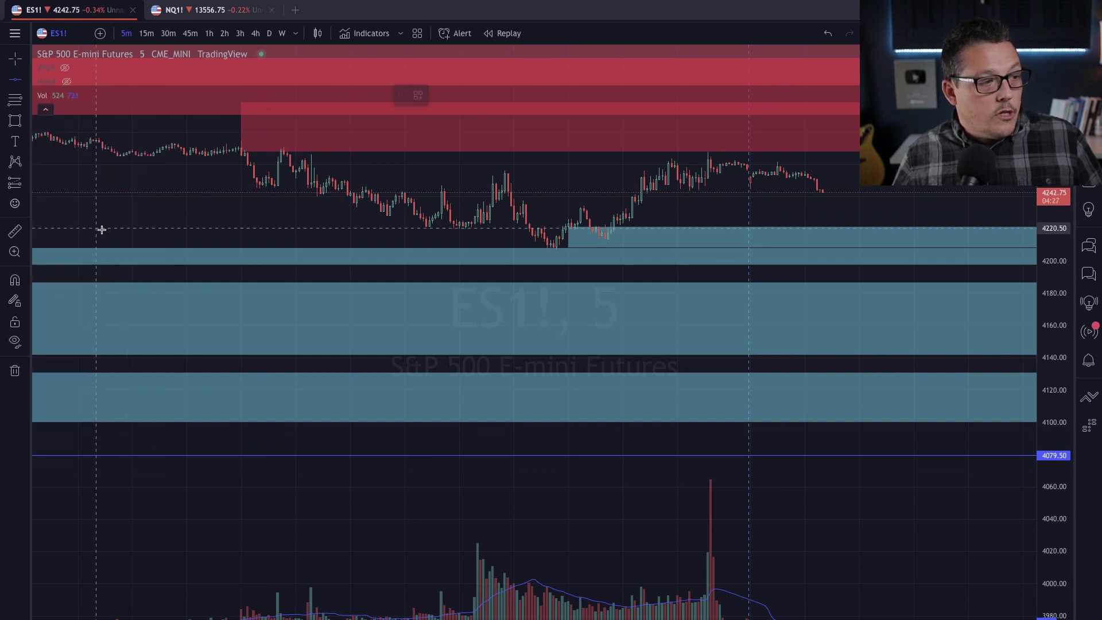
{"action": "left_click", "coordinate": [351, 191]}
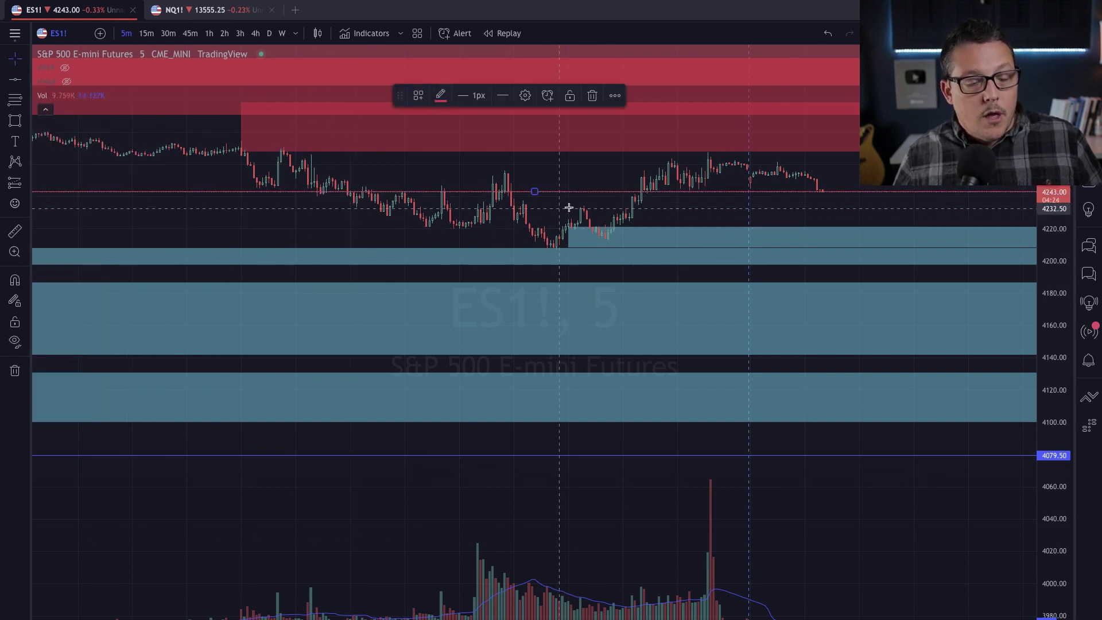
{"action": "left_click", "coordinate": [441, 96]}
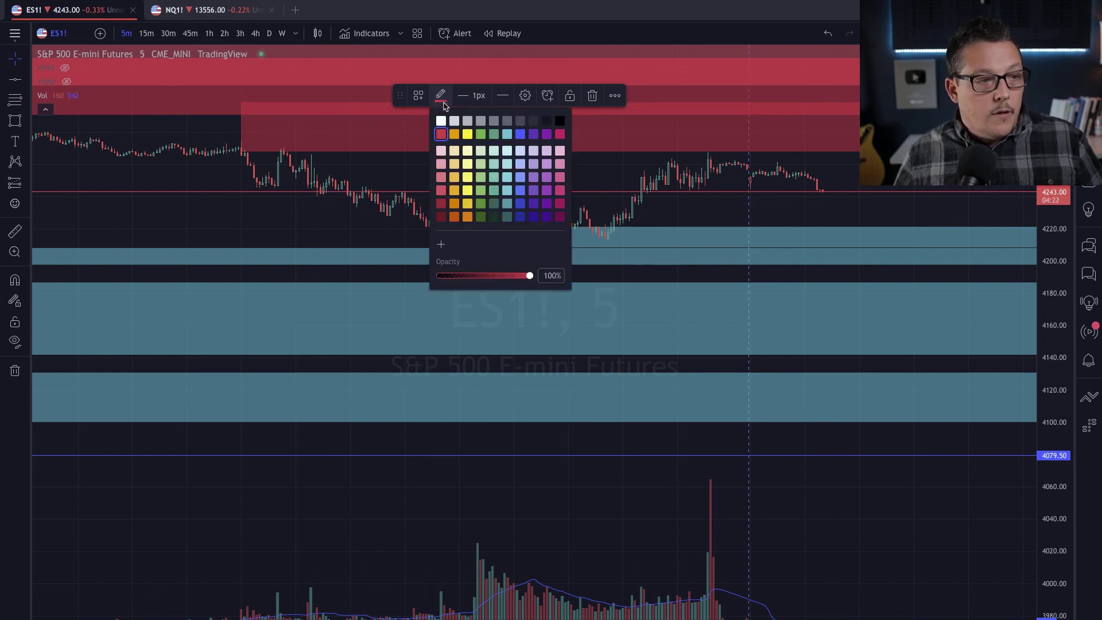
{"action": "left_click", "coordinate": [441, 120]}
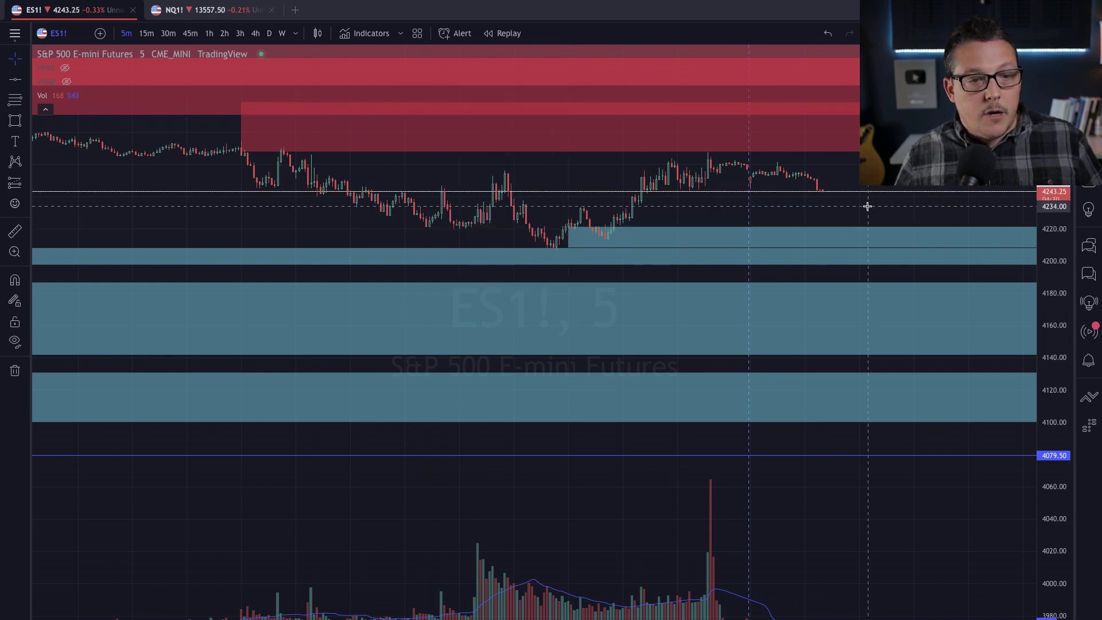
Step: Stretch the price scale and frame the latest 5-minute candles between the nearest supply zone and the 30m demand zone
{"action": "scroll", "coordinate": [778, 232], "scroll_direction": "down", "scroll_amount": 3}
{"action": "scroll", "coordinate": [734, 226], "scroll_direction": "up", "scroll_amount": 3}
{"action": "scroll", "coordinate": [694, 255], "scroll_direction": "down", "scroll_amount": 4}
{"action": "left_click_drag", "start_coordinate": [510, 226], "coordinate": [233, 257]}
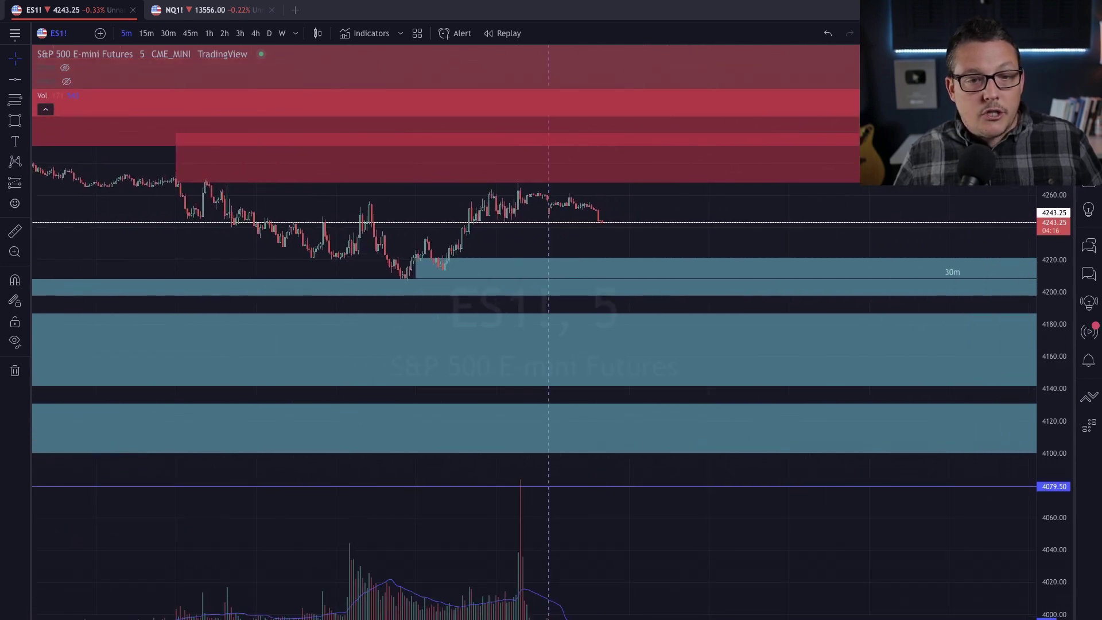
{"action": "left_click_drag", "start_coordinate": [1038, 187], "coordinate": [1038, 148]}
{"action": "left_click_drag", "start_coordinate": [771, 182], "coordinate": [694, 281]}
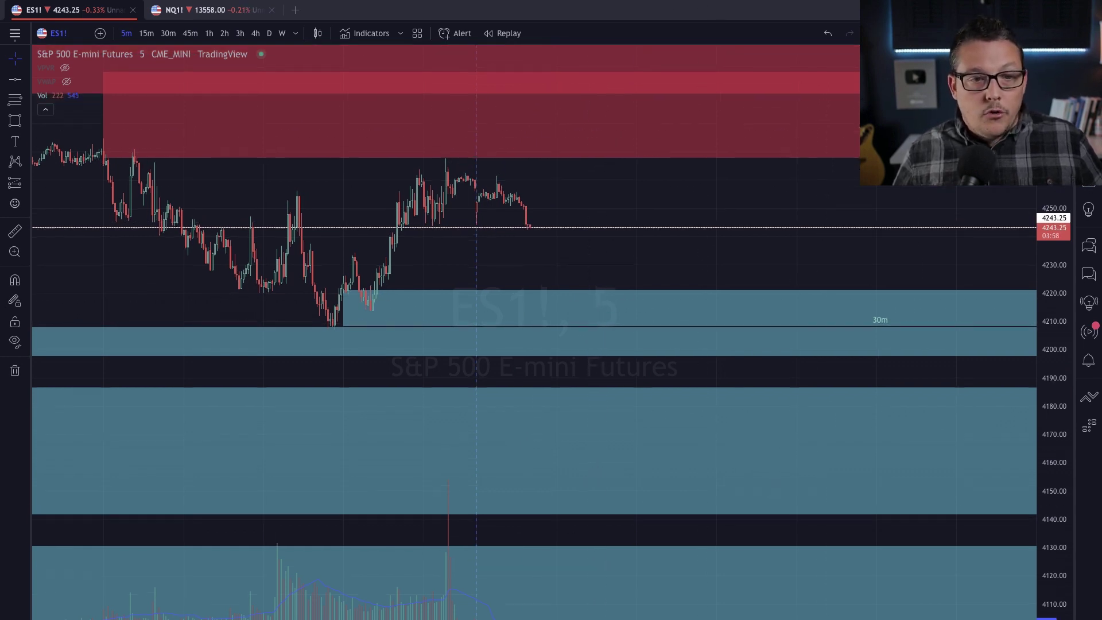
{"action": "scroll", "coordinate": [782, 283], "scroll_direction": "up", "scroll_amount": 4}
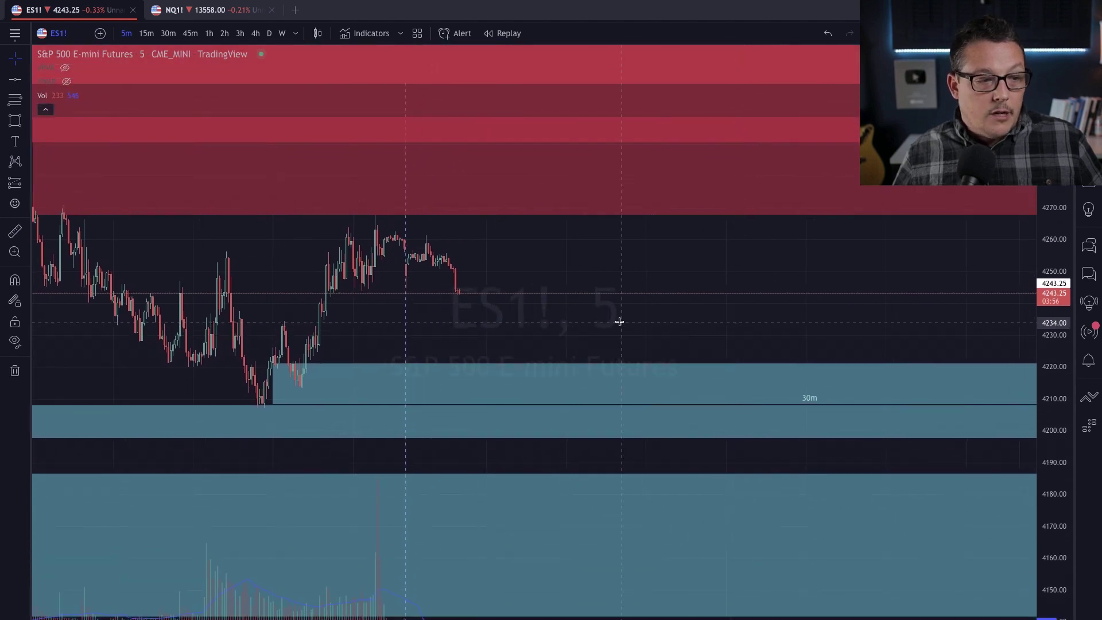
Step: Open the NASDAQ 100 E-mini futures chart, set it to the 1-hour timeframe and frame the latest candles
{"action": "left_click", "coordinate": [200, 8]}
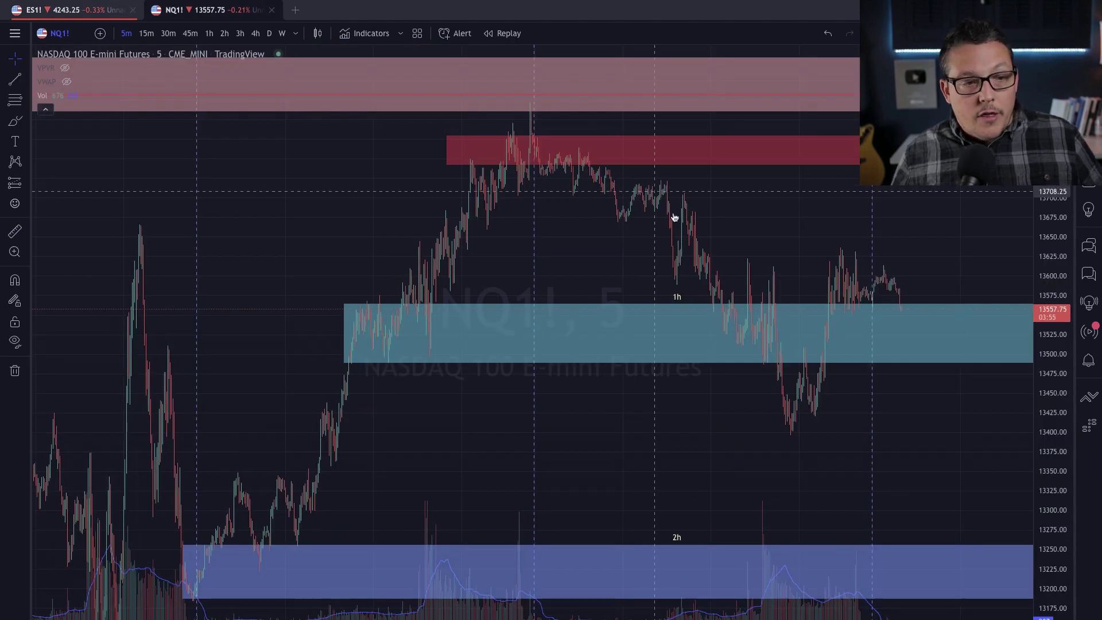
{"action": "scroll", "coordinate": [691, 224], "scroll_direction": "up", "scroll_amount": 5}
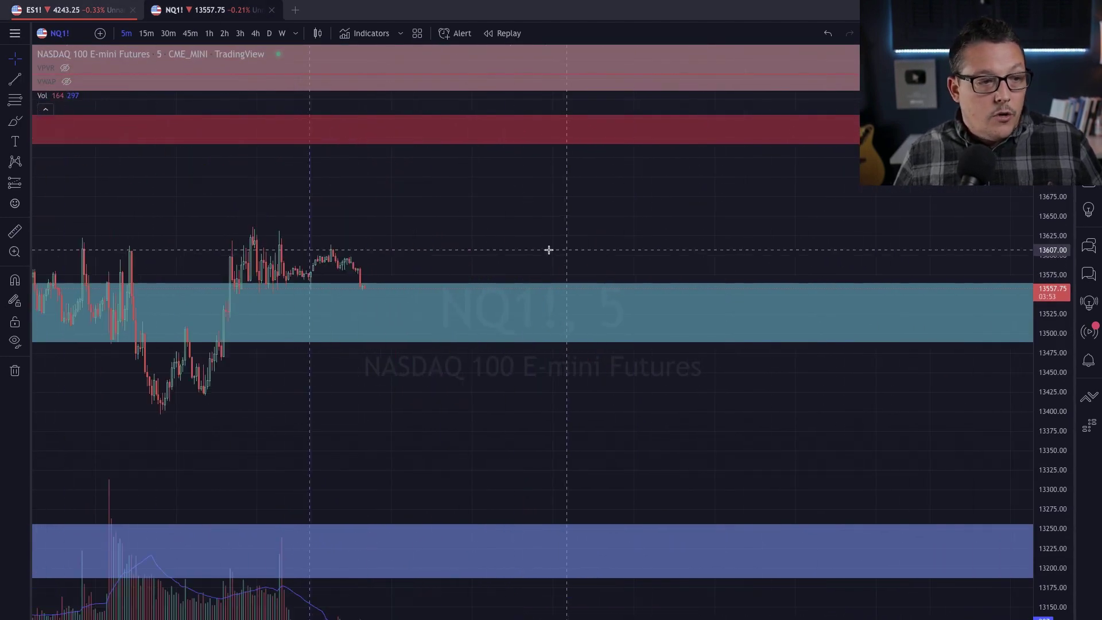
{"action": "left_click_drag", "start_coordinate": [530, 245], "coordinate": [691, 223]}
{"action": "left_click_drag", "start_coordinate": [590, 224], "coordinate": [840, 203]}
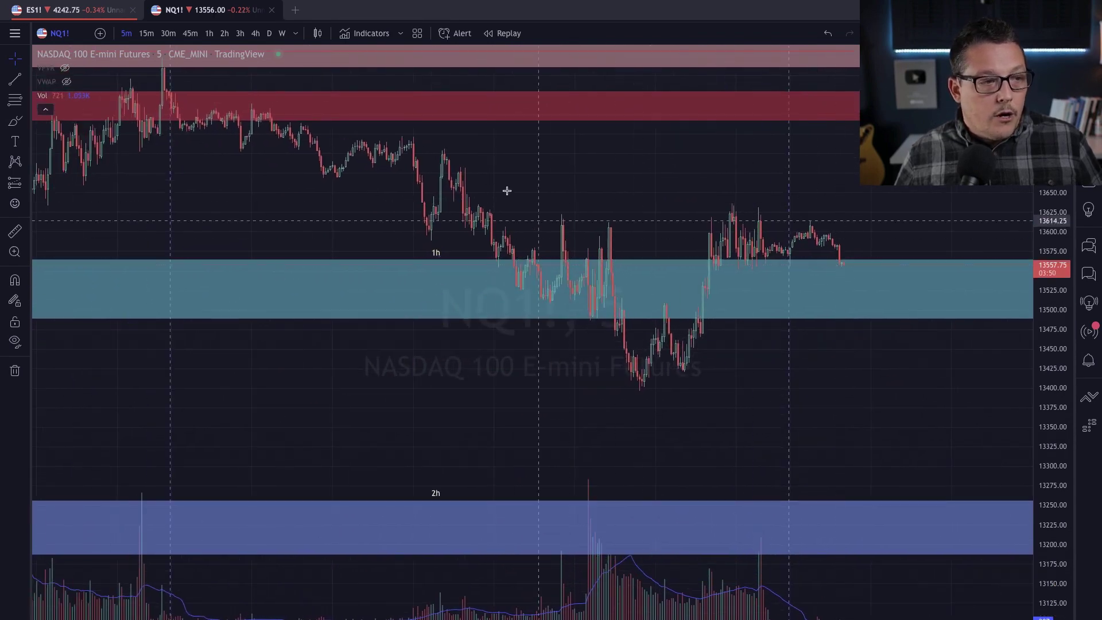
{"action": "left_click", "coordinate": [209, 35]}
{"action": "scroll", "coordinate": [615, 271], "scroll_direction": "up", "scroll_amount": 4}
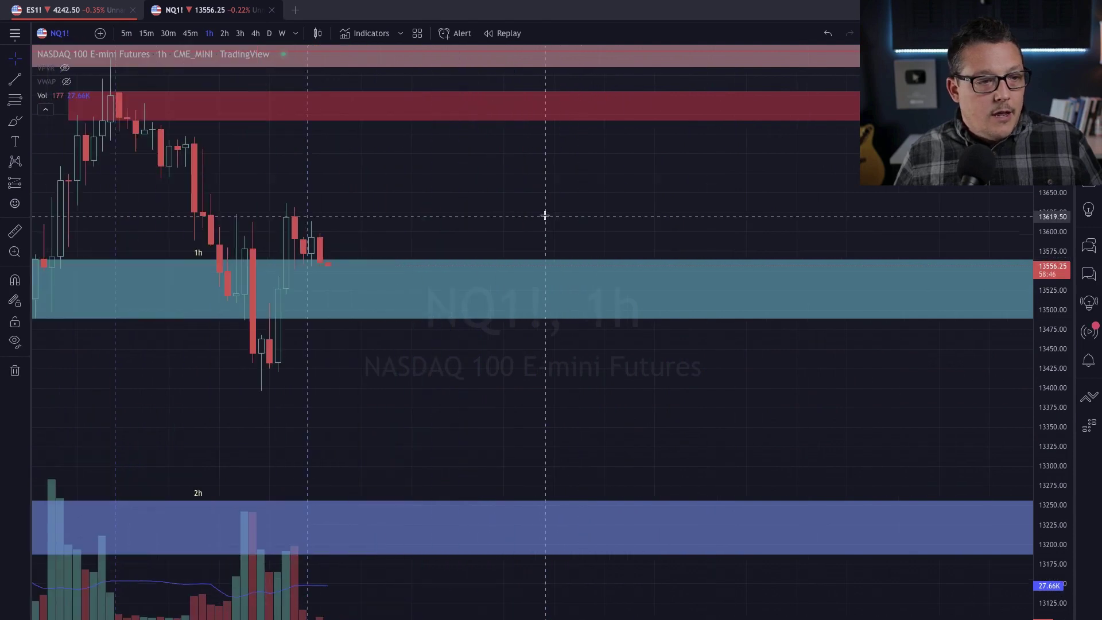
{"action": "scroll", "coordinate": [542, 213], "scroll_direction": "up", "scroll_amount": 5}
{"action": "scroll", "coordinate": [585, 214], "scroll_direction": "left", "scroll_amount": 10}
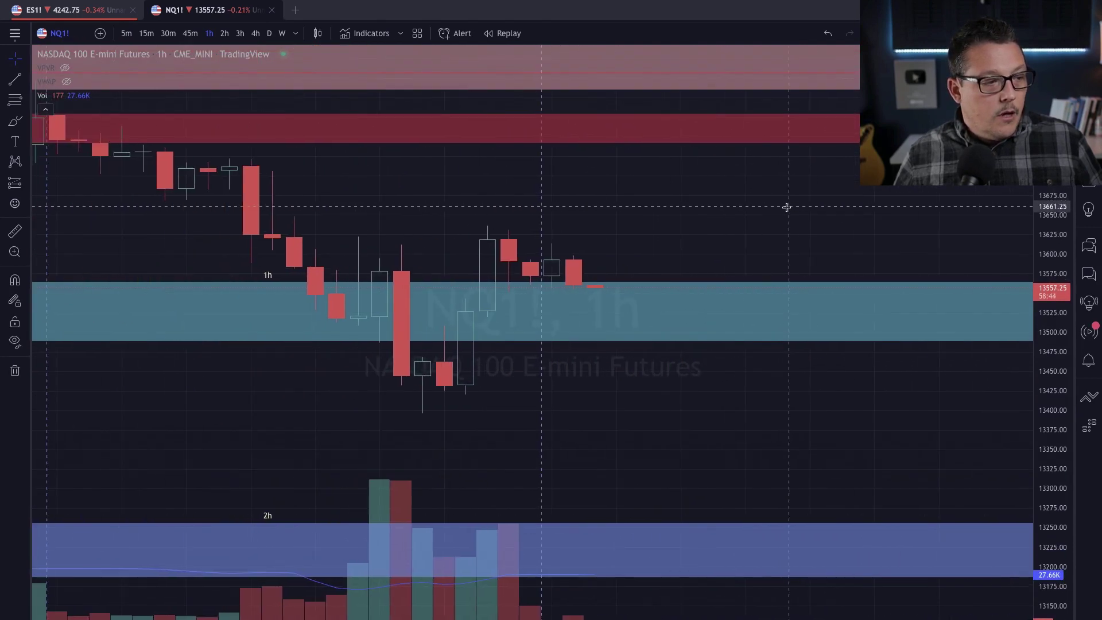
Step: Compress the price scale and delete the used teal 1h demand zone between 13488.50 and 13564.25
{"action": "left_click_drag", "start_coordinate": [1069, 224], "coordinate": [1072, 318]}
{"action": "scroll", "coordinate": [278, 405], "scroll_direction": "left", "scroll_amount": 10}
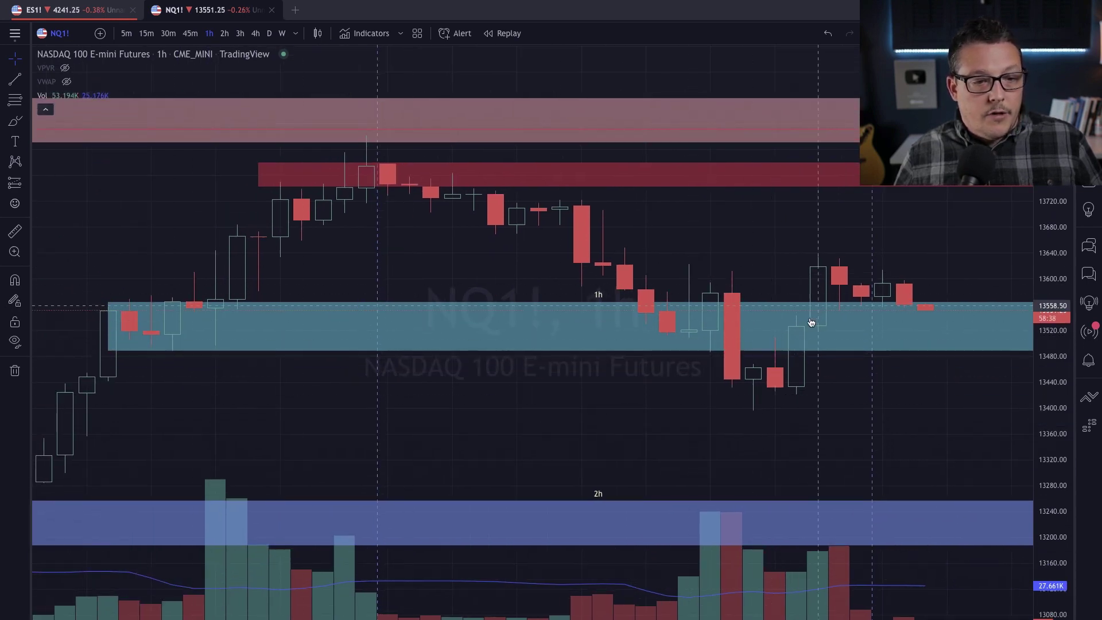
{"action": "left_click", "coordinate": [109, 325]}
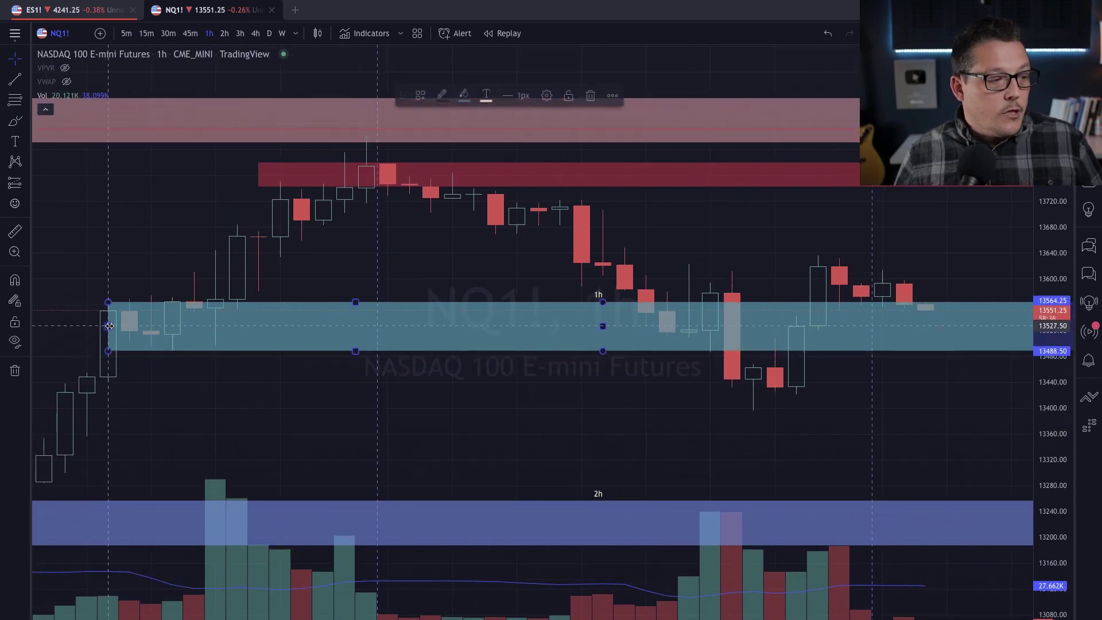
{"action": "left_click", "coordinate": [592, 96]}
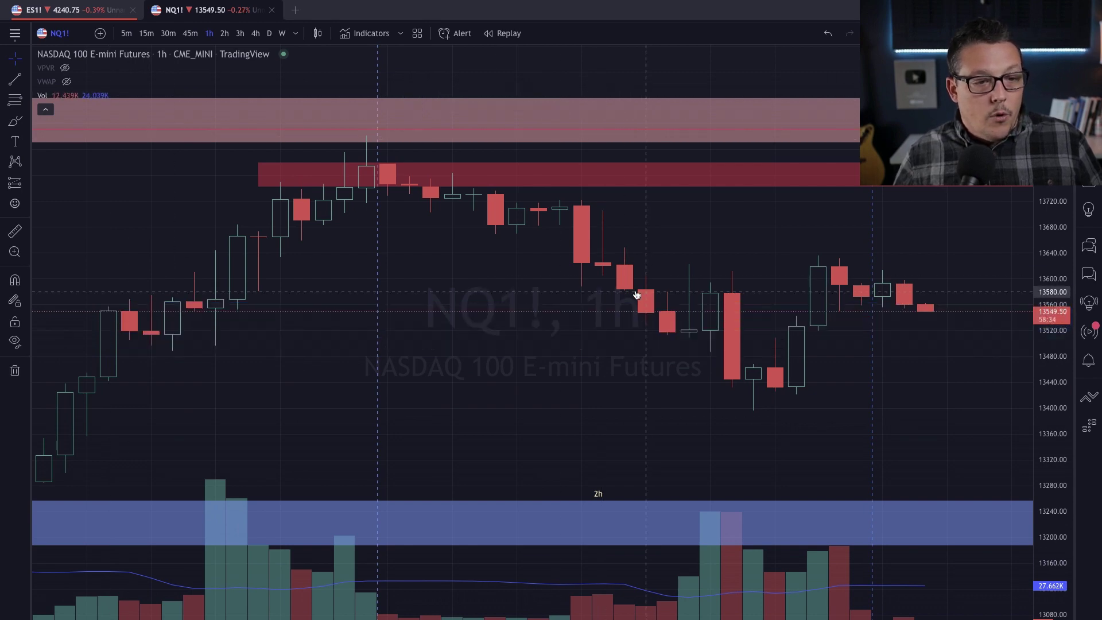
Step: Draw a teal demand rectangle at the base of the latest rally, from about 13462.75 down to the swing low just under 13400
{"action": "left_click_drag", "start_coordinate": [620, 300], "coordinate": [421, 319]}
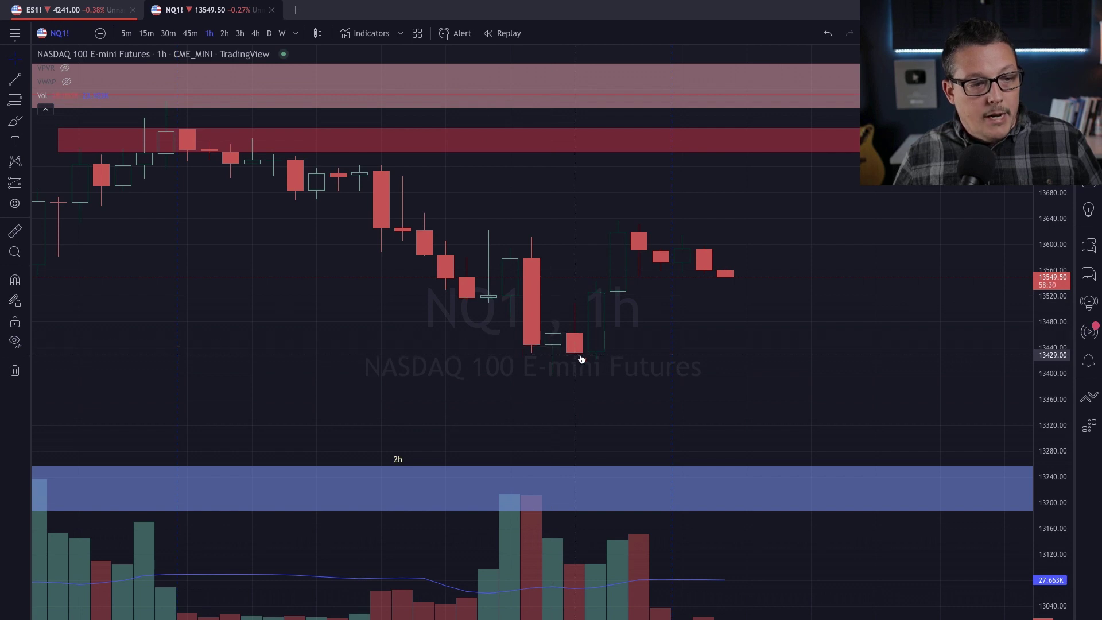
{"action": "left_click_drag", "start_coordinate": [669, 356], "coordinate": [536, 359]}
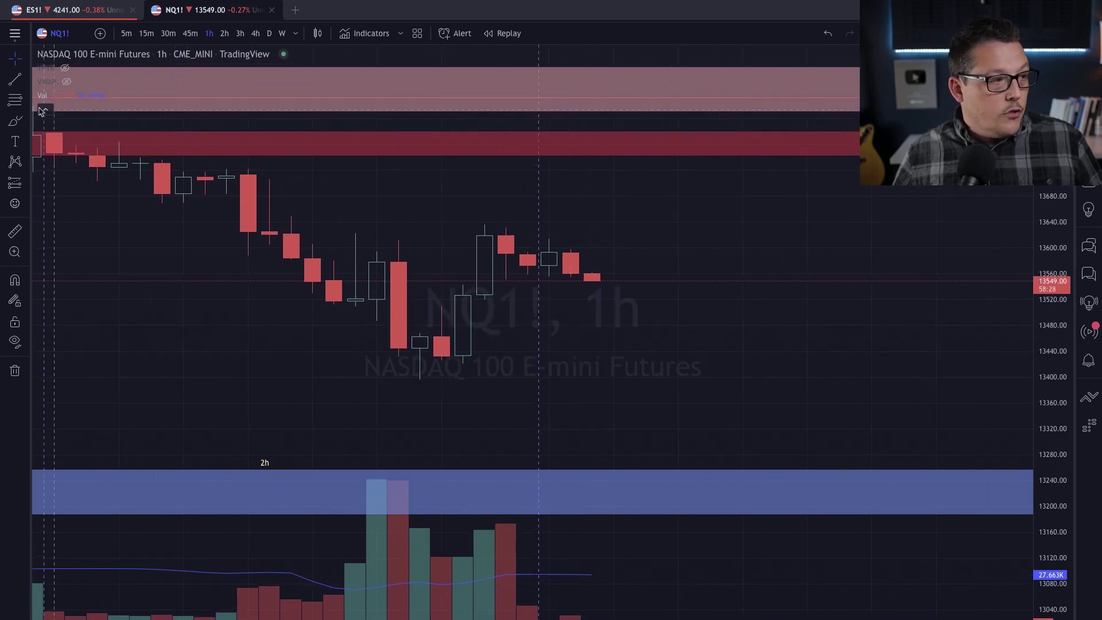
{"action": "left_click", "coordinate": [26, 121]}
{"action": "left_click", "coordinate": [50, 173]}
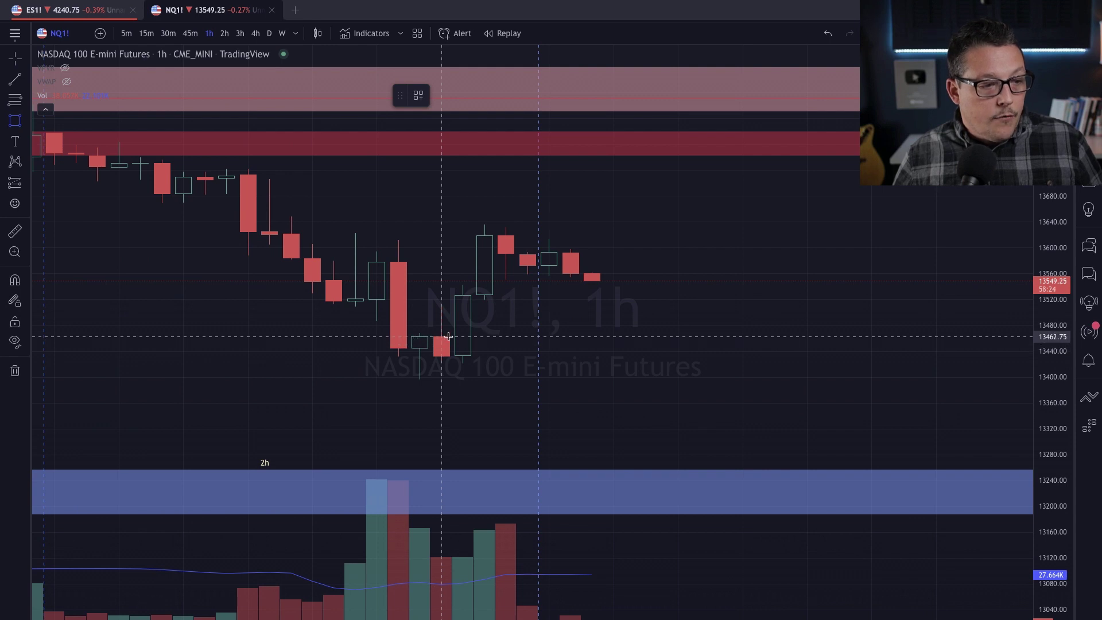
{"action": "left_click_drag", "start_coordinate": [448, 336], "coordinate": [449, 378]}
{"action": "left_click", "coordinate": [585, 325]}
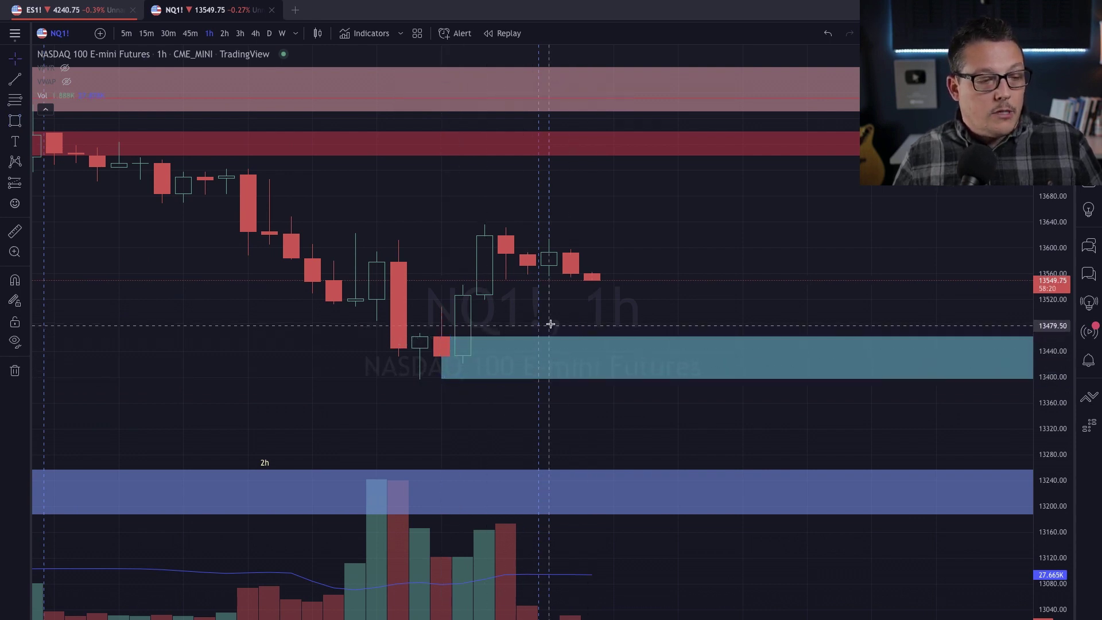
Step: Switch to the 45-minute timeframe and lower the bottom edge of the dark red supply rectangle to about 13700
{"action": "scroll", "coordinate": [529, 322], "scroll_direction": "down", "scroll_amount": 3}
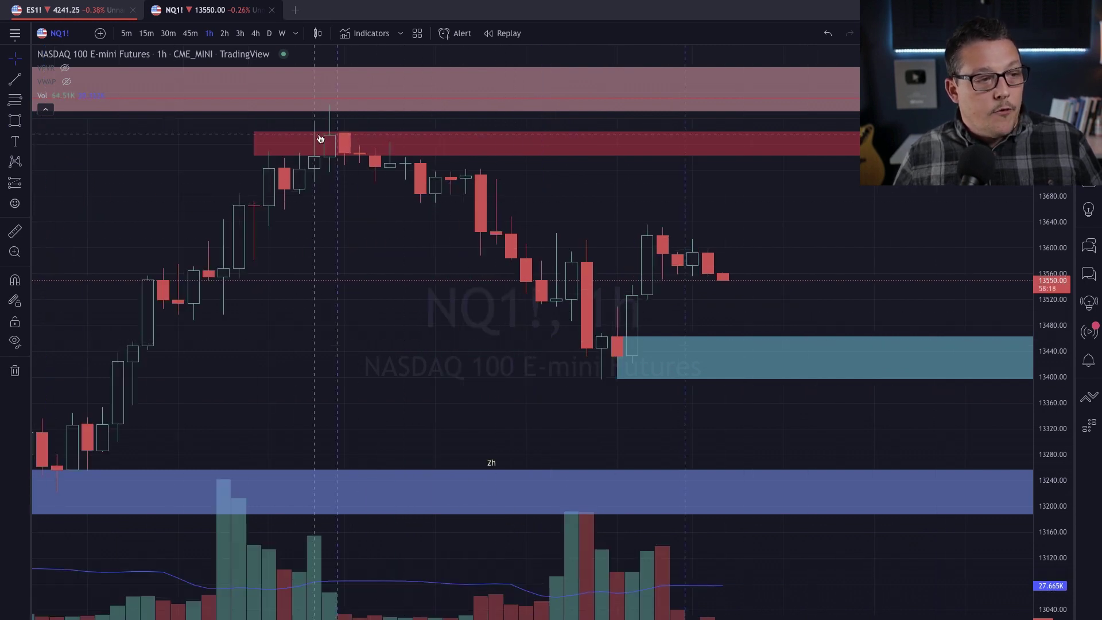
{"action": "left_click_drag", "start_coordinate": [551, 265], "coordinate": [476, 237]}
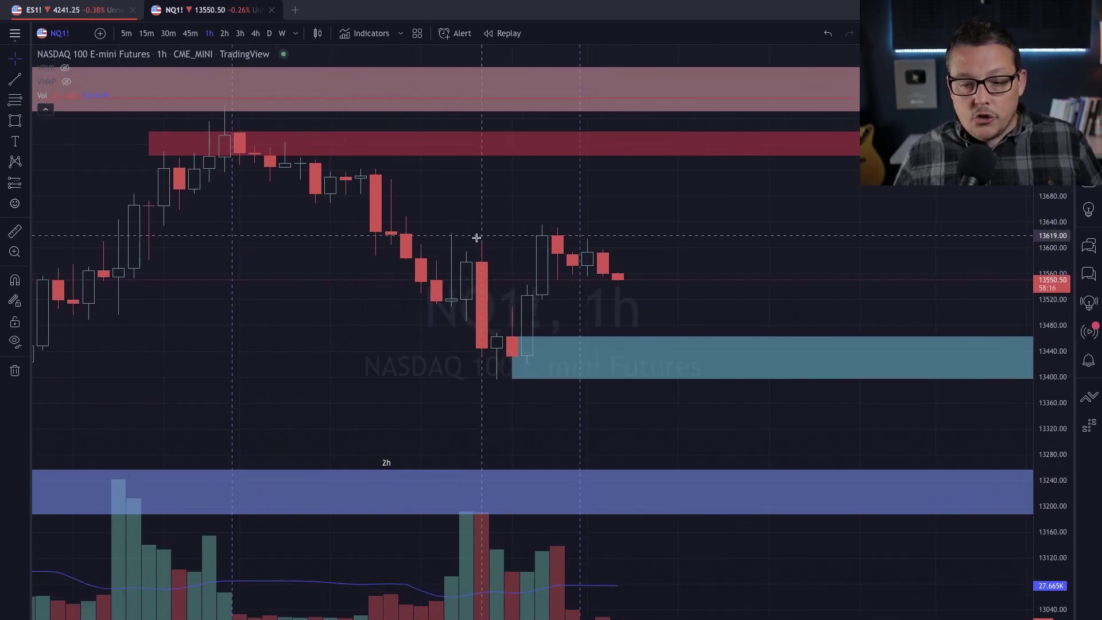
{"action": "left_click", "coordinate": [190, 33]}
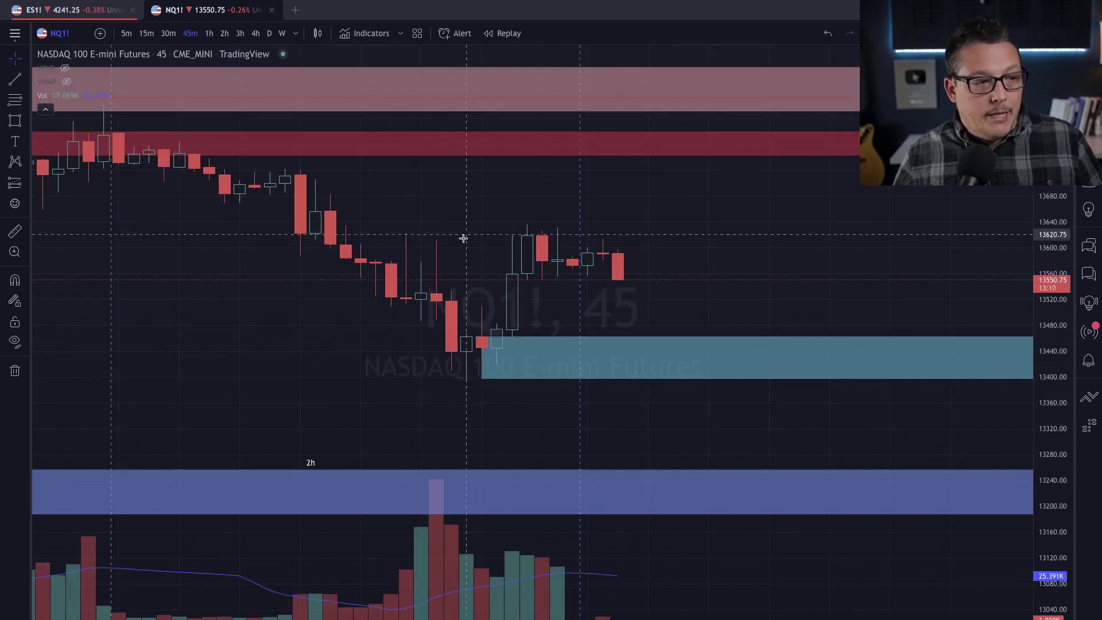
{"action": "left_click_drag", "start_coordinate": [450, 187], "coordinate": [514, 231]}
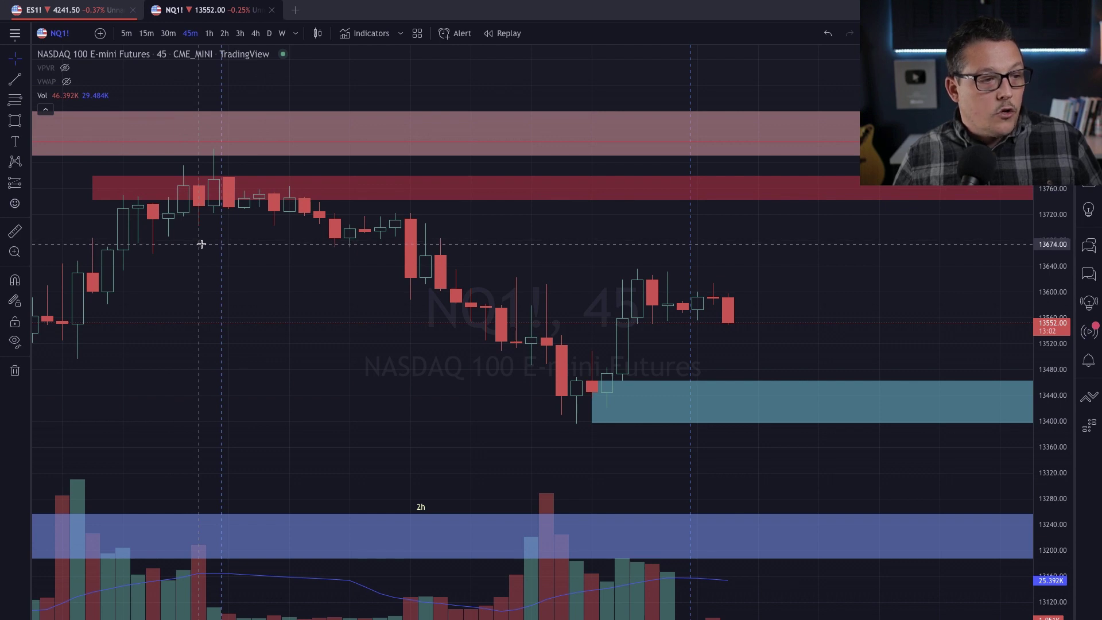
{"action": "left_click", "coordinate": [172, 202]}
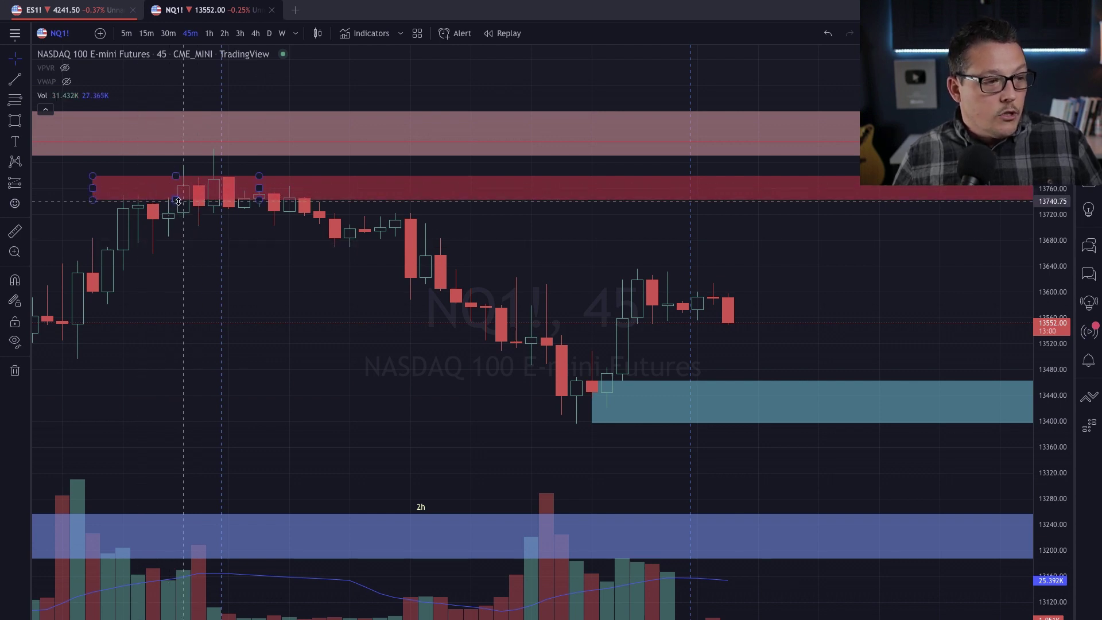
{"action": "left_click_drag", "start_coordinate": [179, 201], "coordinate": [176, 229]}
{"action": "left_click", "coordinate": [307, 249]}
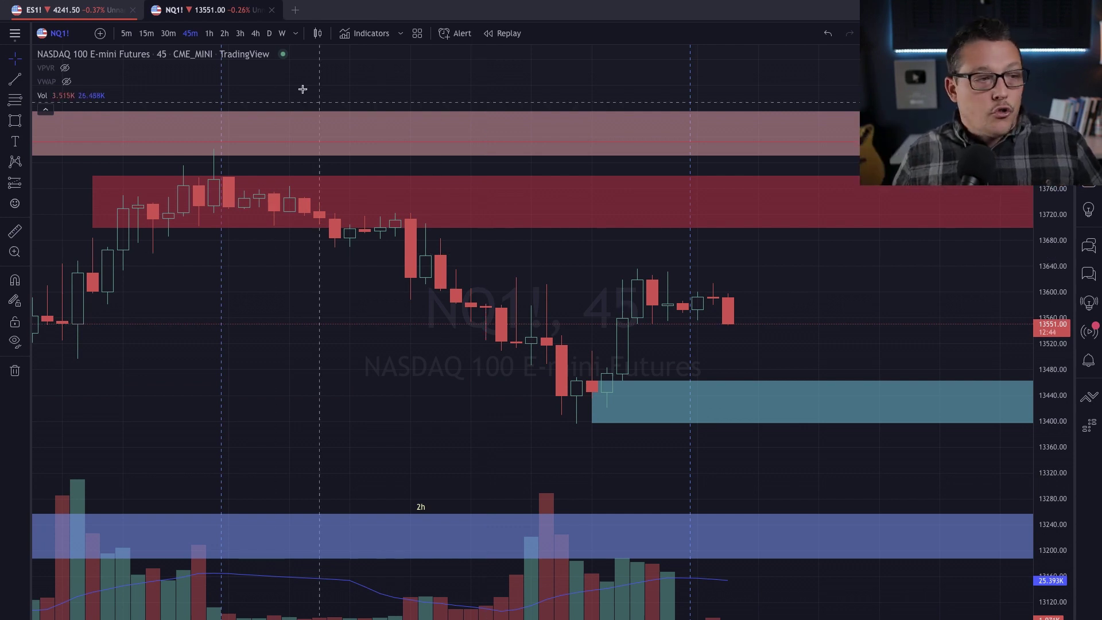
Step: Switch to the 30-minute timeframe and move the dark red supply rectangle's bottom edge slightly lower
{"action": "left_click", "coordinate": [166, 34]}
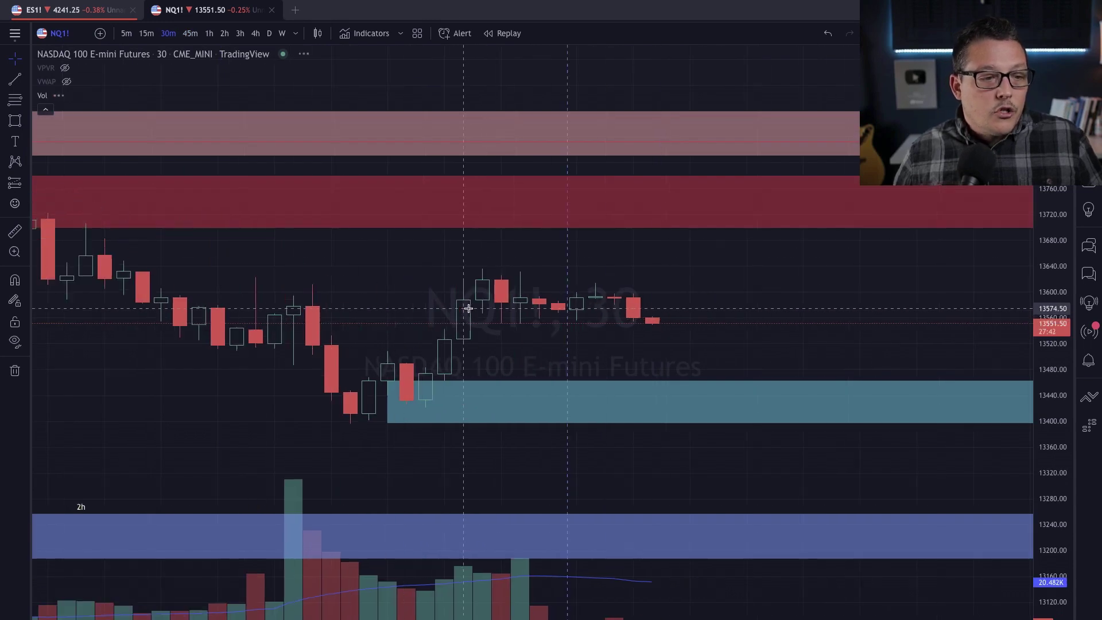
{"action": "left_click_drag", "start_coordinate": [480, 365], "coordinate": [642, 349]}
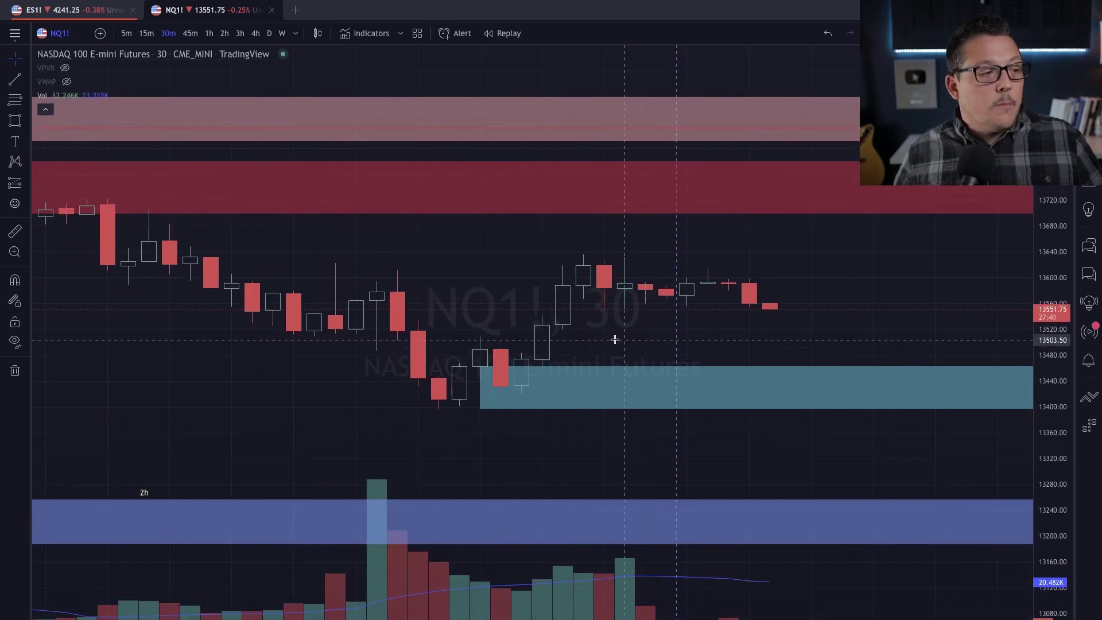
{"action": "left_click_drag", "start_coordinate": [469, 264], "coordinate": [573, 253]}
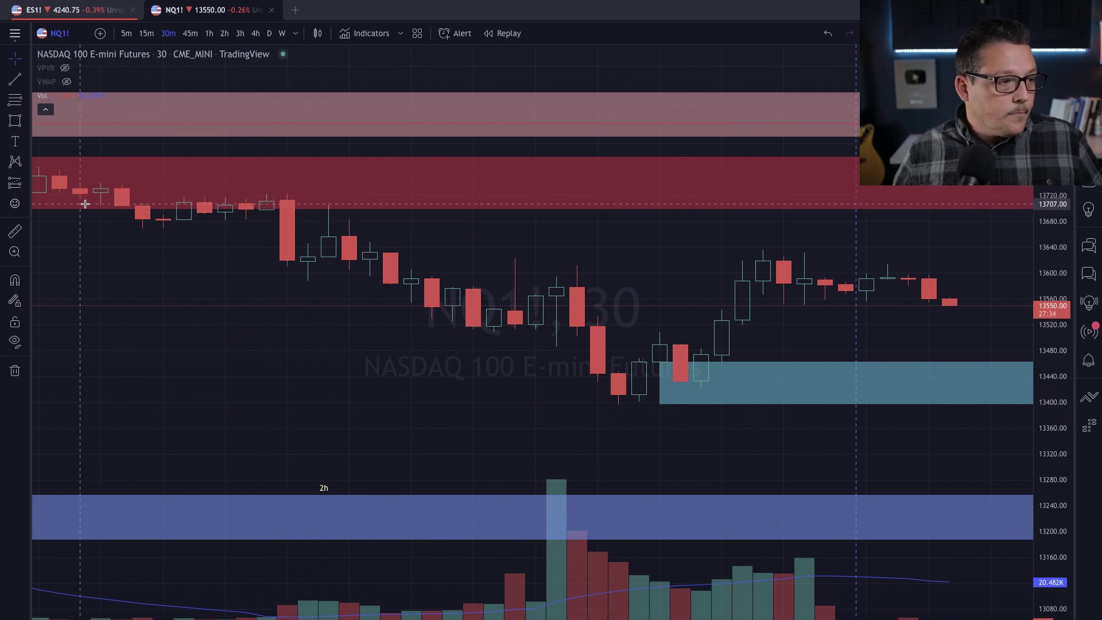
{"action": "left_click_drag", "start_coordinate": [85, 204], "coordinate": [286, 215]}
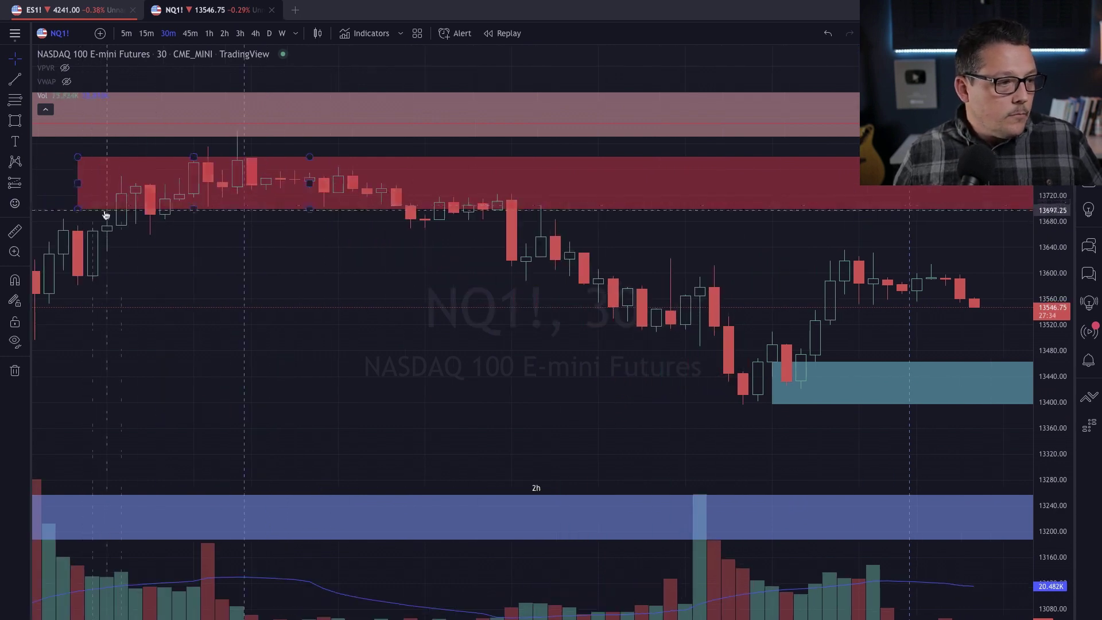
{"action": "left_click", "coordinate": [201, 213]}
{"action": "left_click_drag", "start_coordinate": [196, 209], "coordinate": [199, 214]}
{"action": "left_click", "coordinate": [198, 214]}
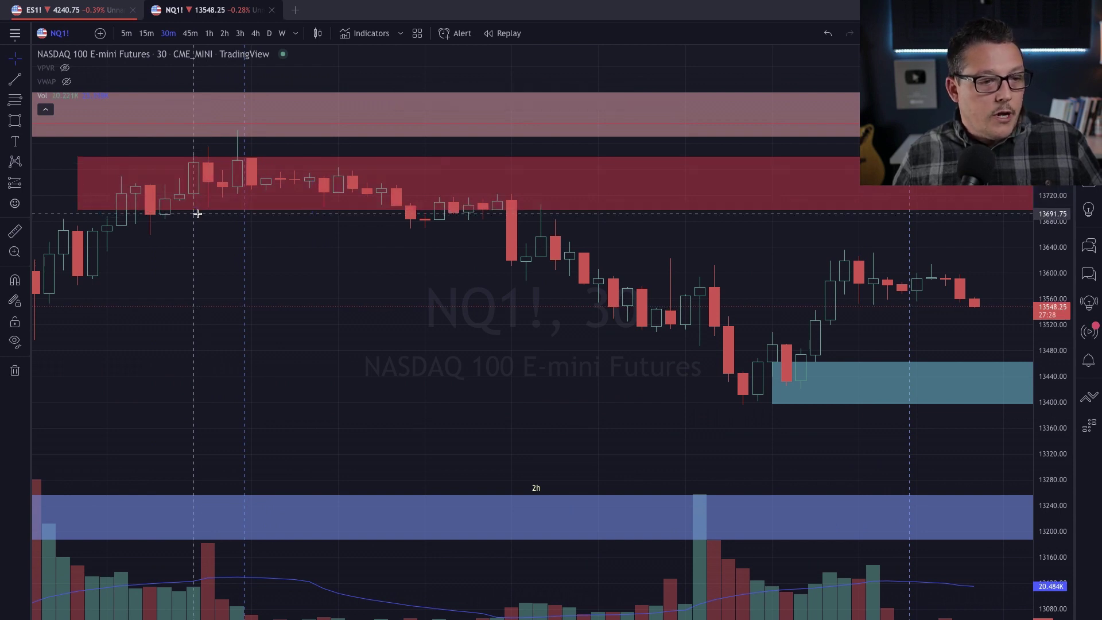
Step: Examine the NASDAQ supply and demand zones against recent candles on the 30-minute, 15-minute and 5-minute timeframes
{"action": "left_click_drag", "start_coordinate": [447, 351], "coordinate": [256, 298]}
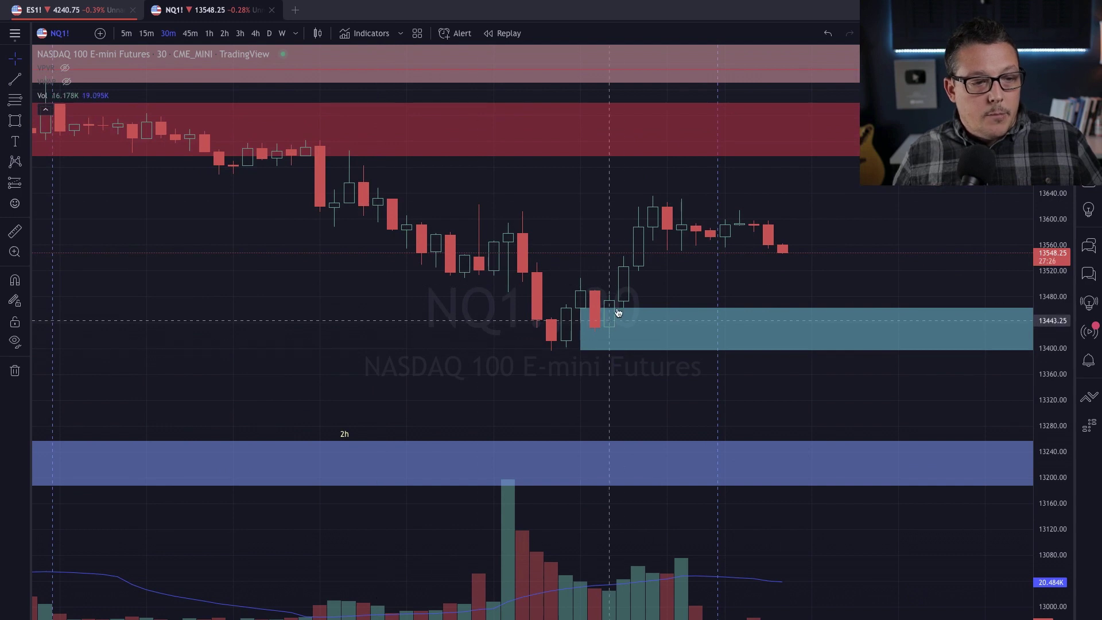
{"action": "left_click", "coordinate": [152, 37]}
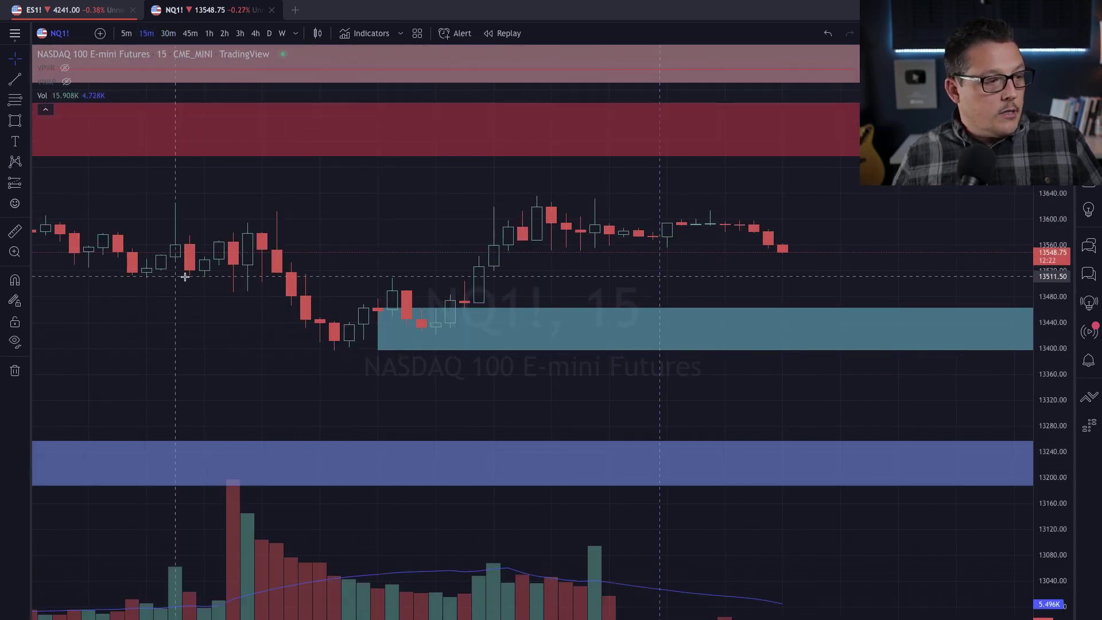
{"action": "scroll", "coordinate": [212, 282], "scroll_direction": "down", "scroll_amount": 2}
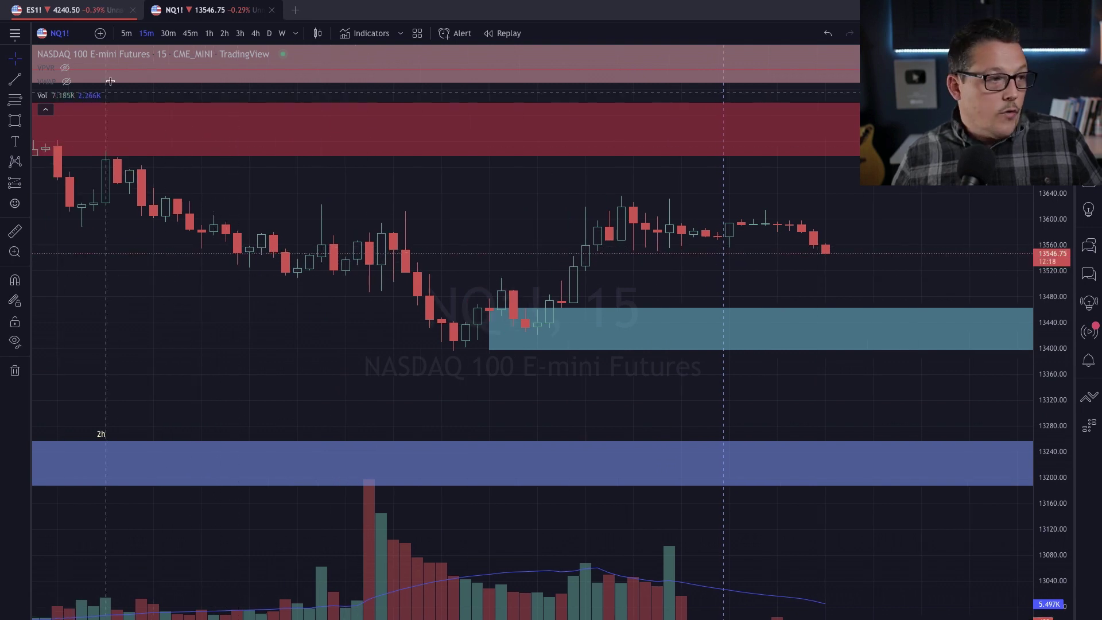
{"action": "left_click", "coordinate": [125, 34]}
{"action": "scroll", "coordinate": [401, 322], "scroll_direction": "down", "scroll_amount": 3}
{"action": "left_click_drag", "start_coordinate": [499, 362], "coordinate": [98, 374]}
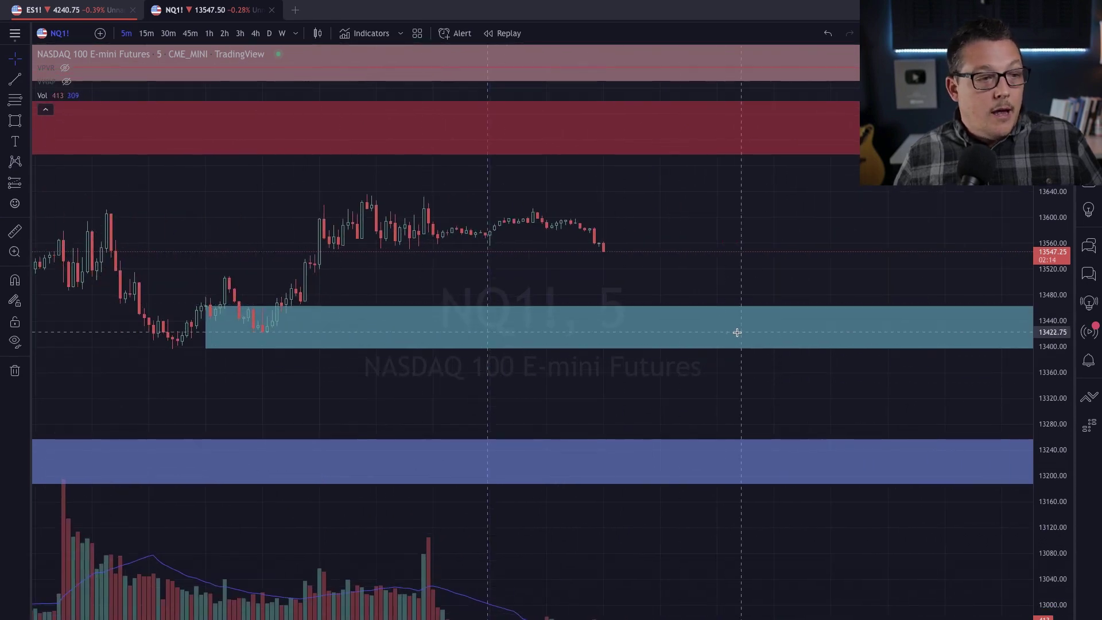
{"action": "left_click_drag", "start_coordinate": [722, 334], "coordinate": [504, 390]}
{"action": "left_click_drag", "start_coordinate": [780, 258], "coordinate": [828, 259]}
Step: Return to the S&P 500 E-mini futures chart and frame the newest 5-minute candles against the white line and surrounding zones
{"action": "left_click", "coordinate": [33, 10]}
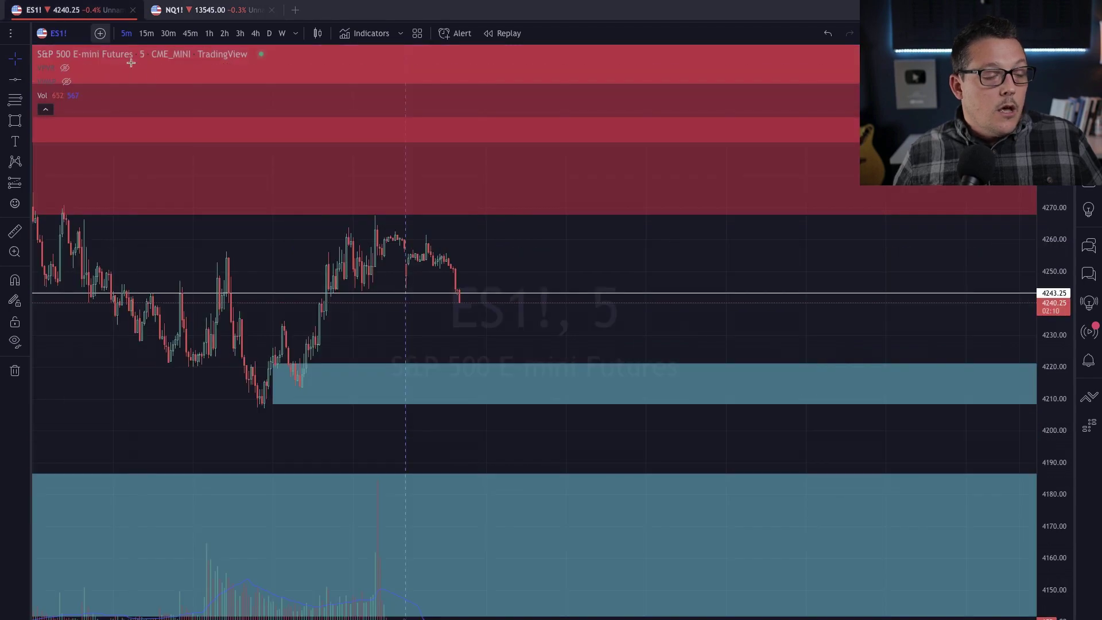
{"action": "left_click_drag", "start_coordinate": [332, 351], "coordinate": [527, 288]}
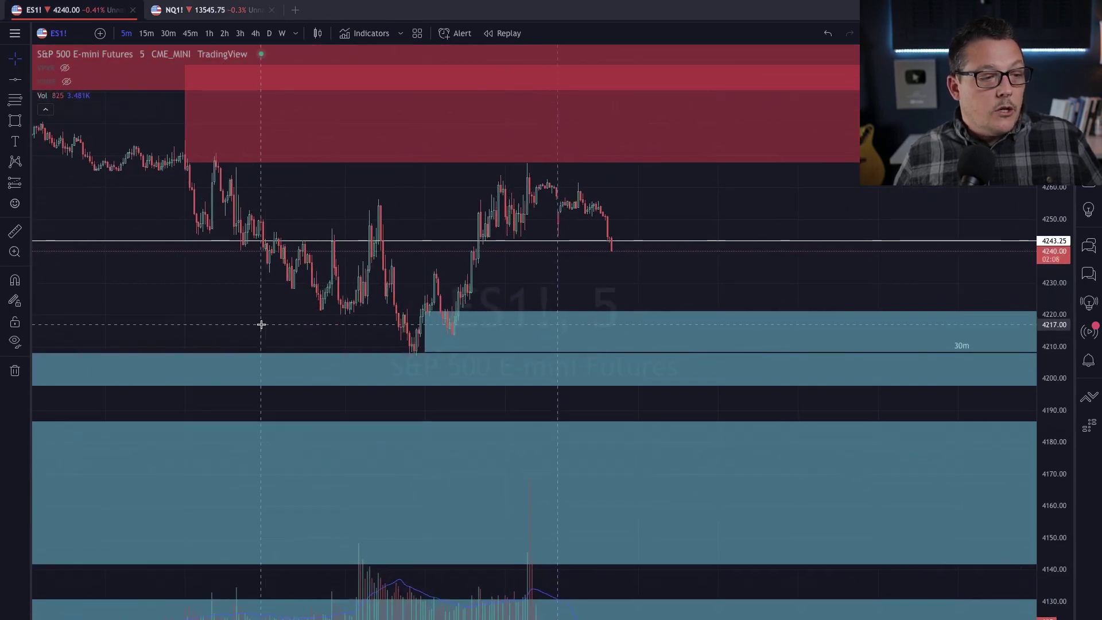
{"action": "left_click_drag", "start_coordinate": [261, 322], "coordinate": [369, 342]}
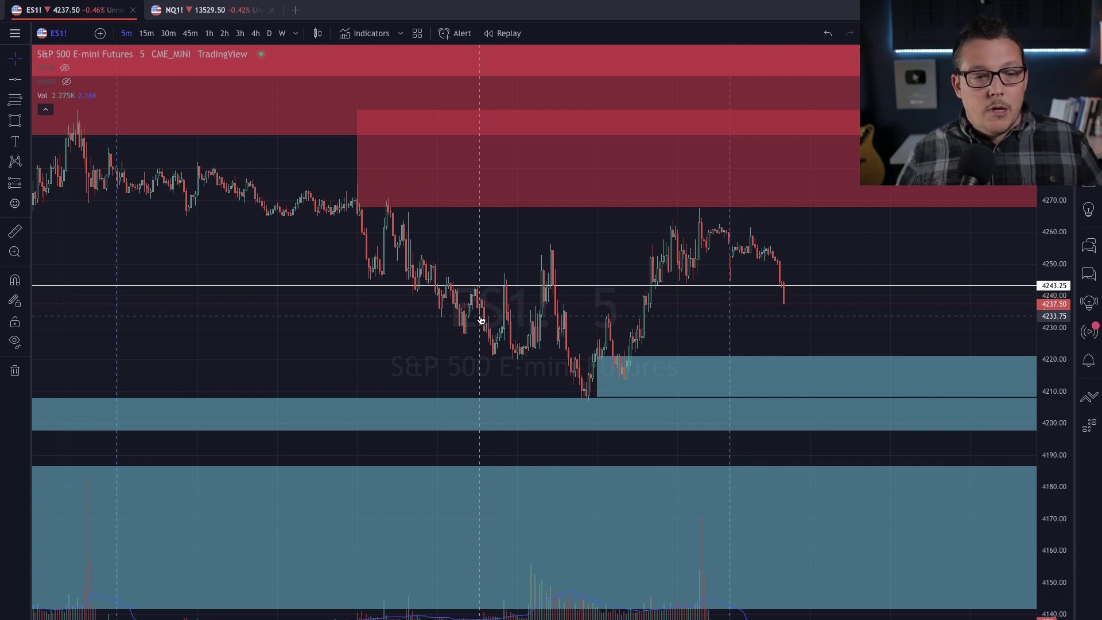
{"action": "left_click_drag", "start_coordinate": [812, 308], "coordinate": [602, 283]}
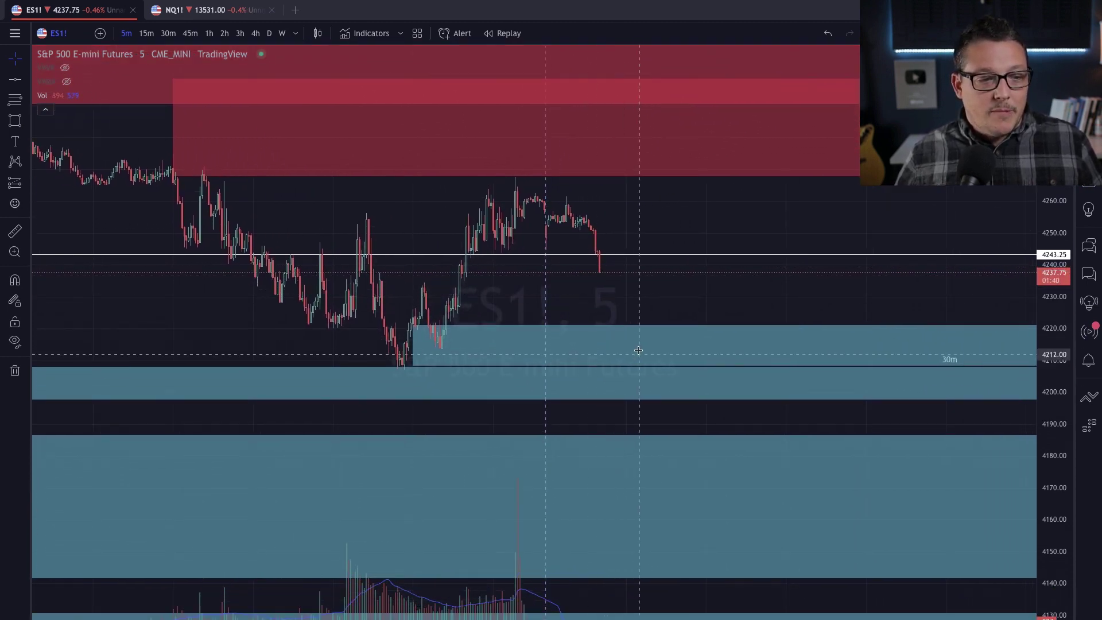